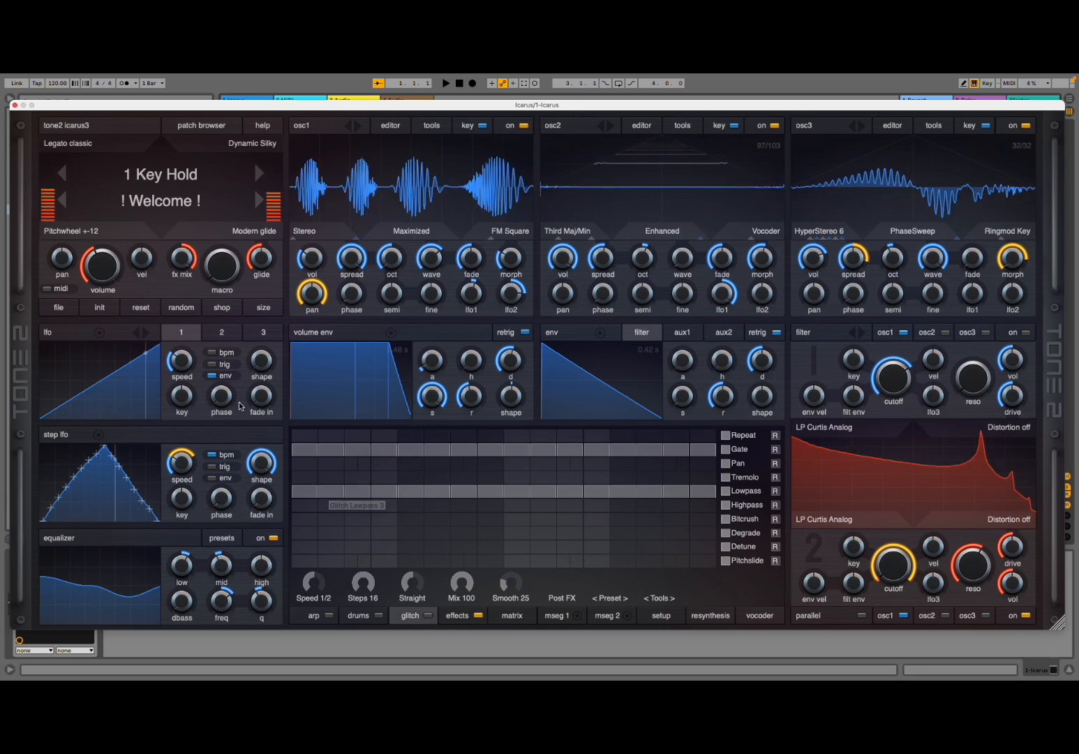
# Initialize the whole patch and switch its glitch sequencer off.
pyautogui.click(100, 308)
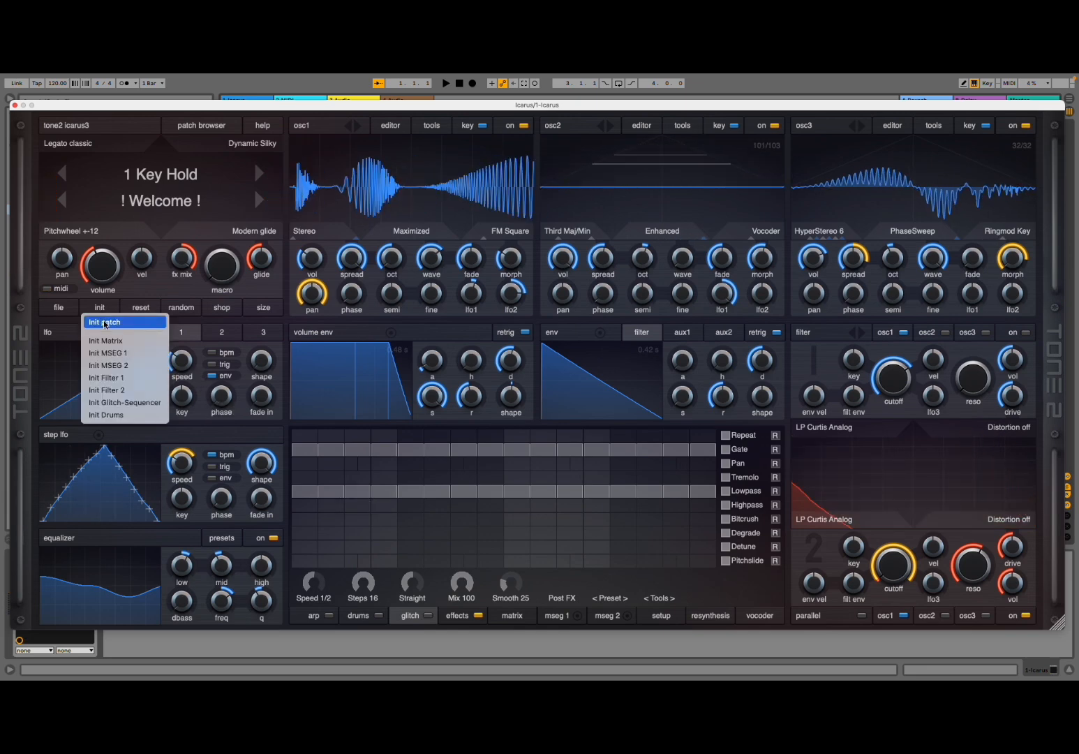
pyautogui.click(105, 323)
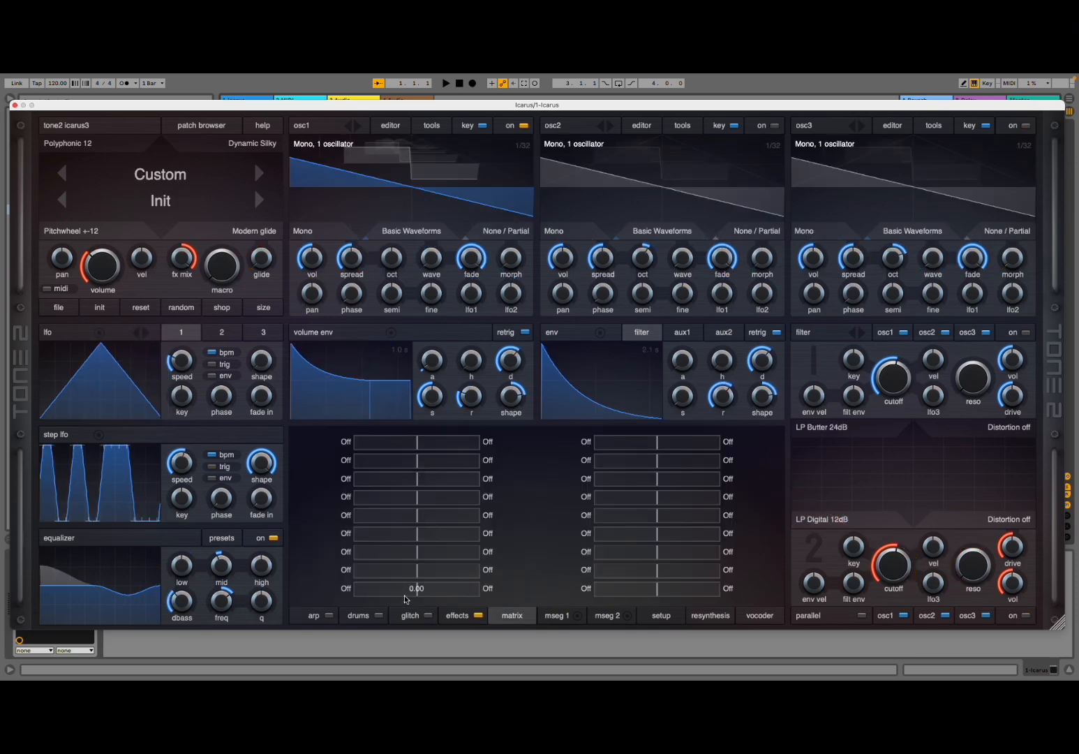
pyautogui.click(411, 615)
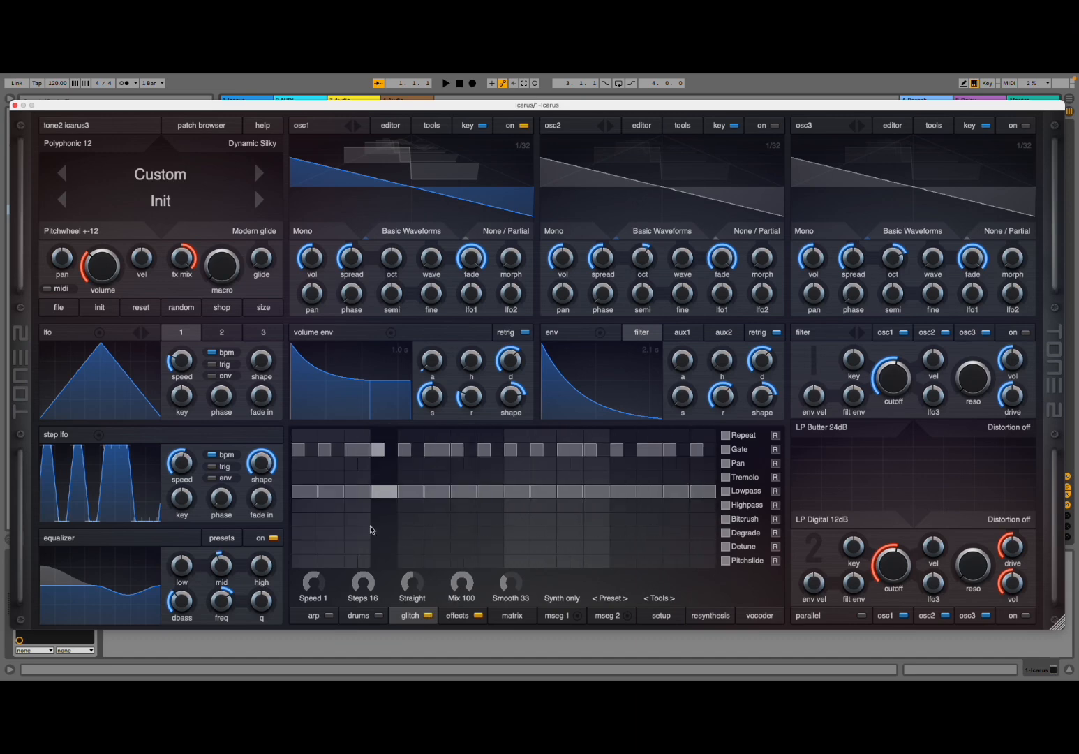
pyautogui.click(428, 616)
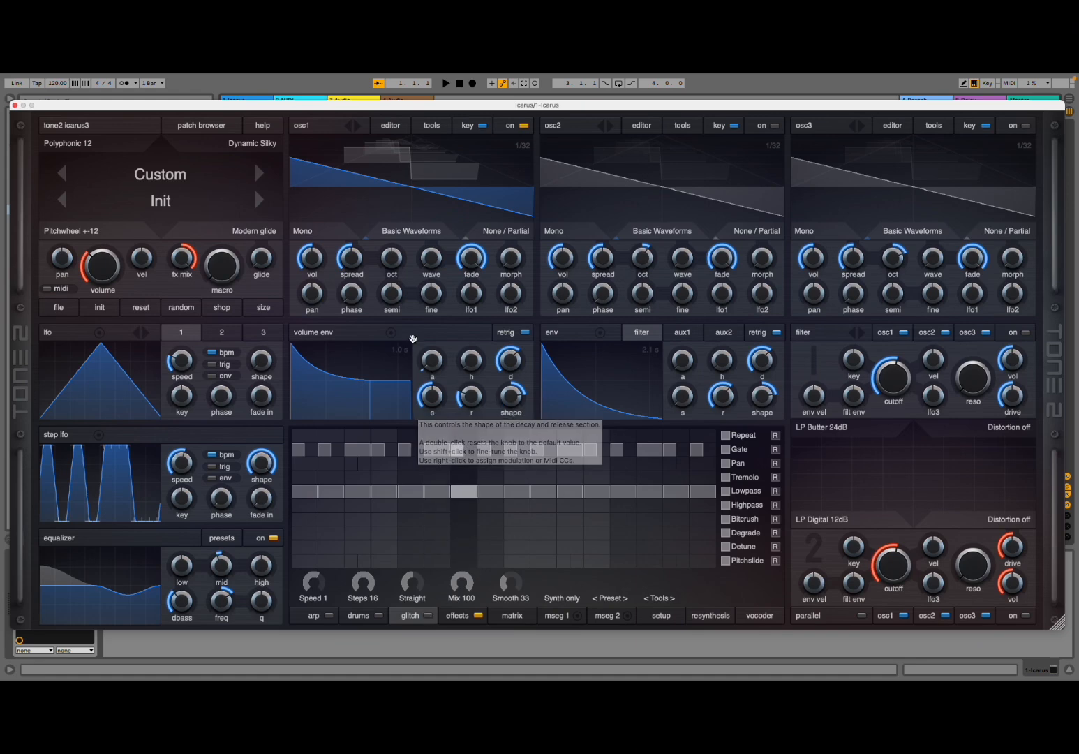
# Set oscillator 1 to Stereo and load the SawSquareSine waveform after trying Organs 1.
pyautogui.click(317, 234)
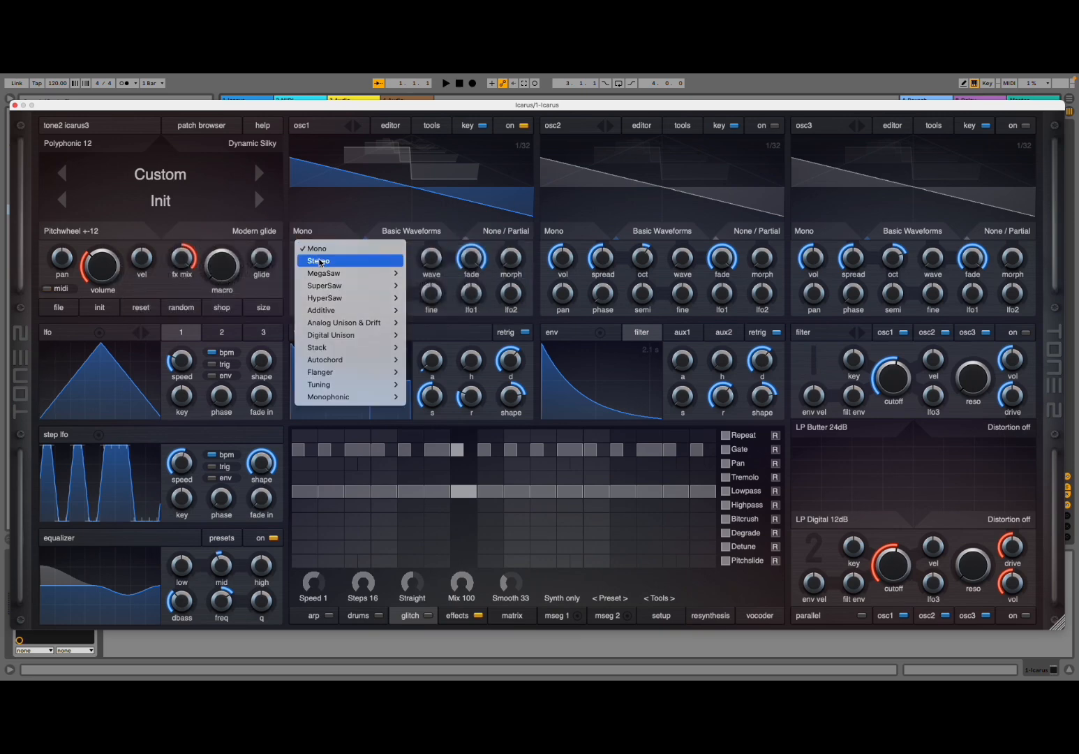
pyautogui.click(320, 261)
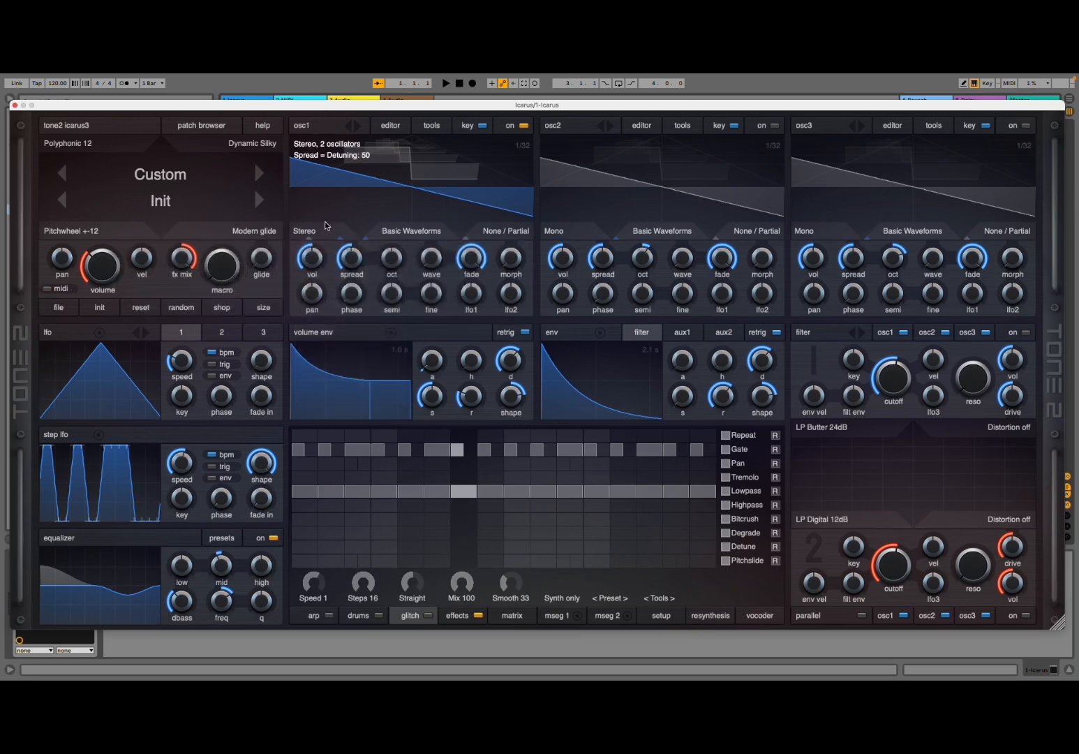
pyautogui.click(411, 232)
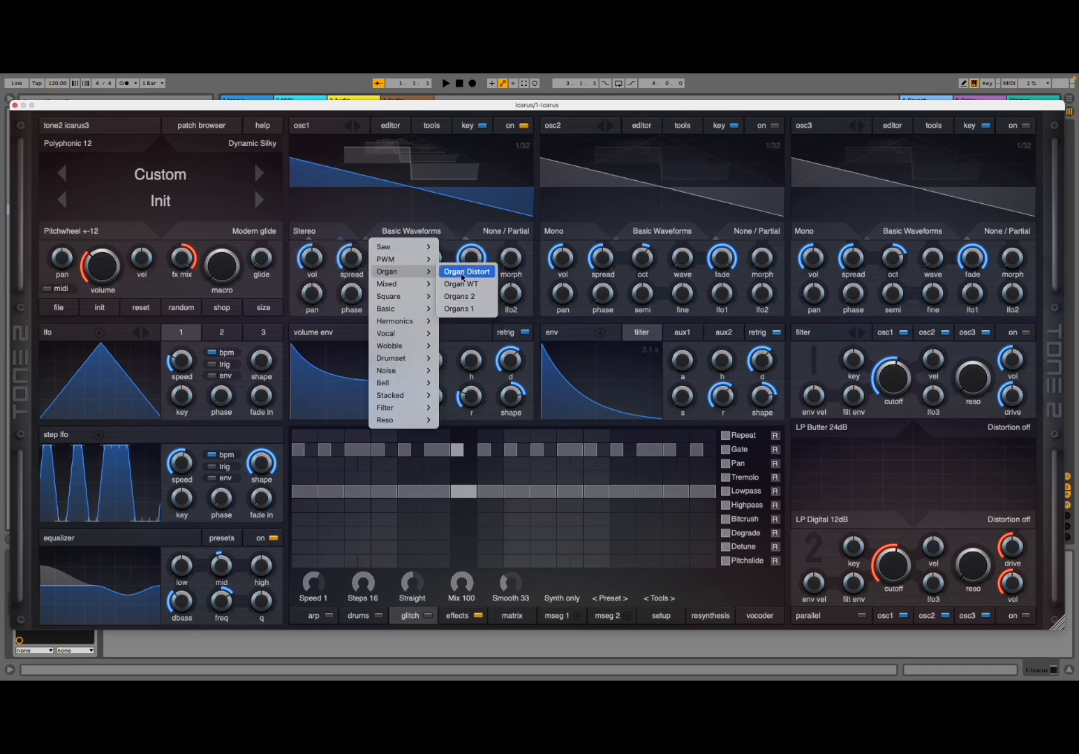
pyautogui.click(458, 309)
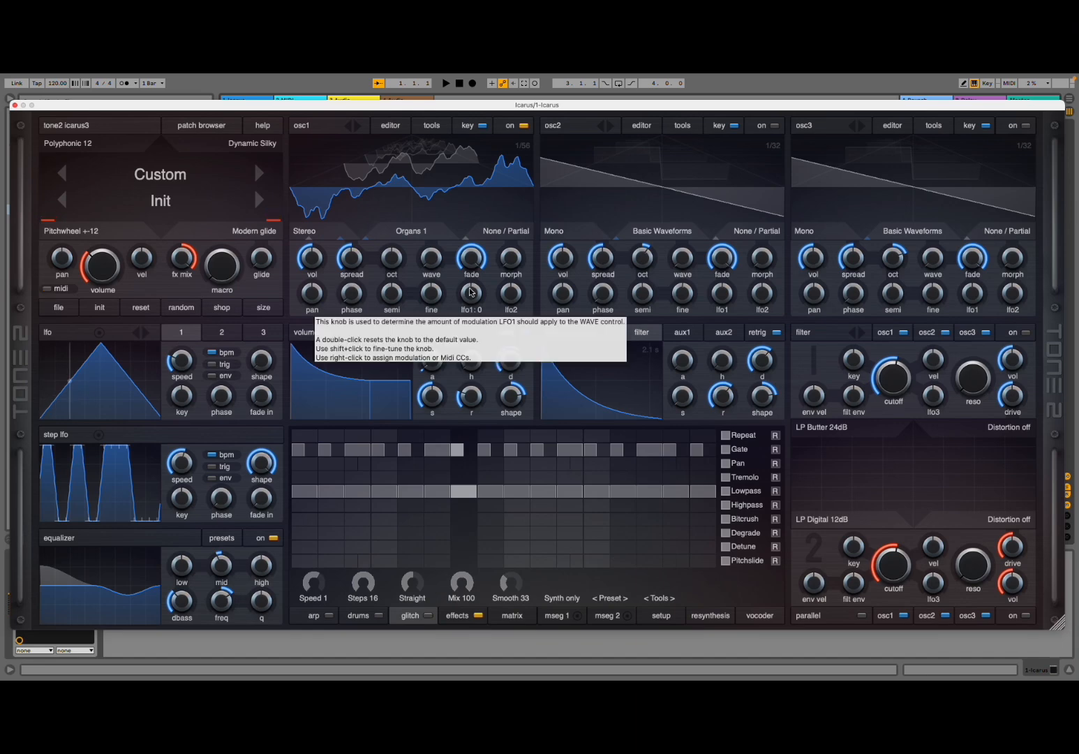
pyautogui.click(422, 236)
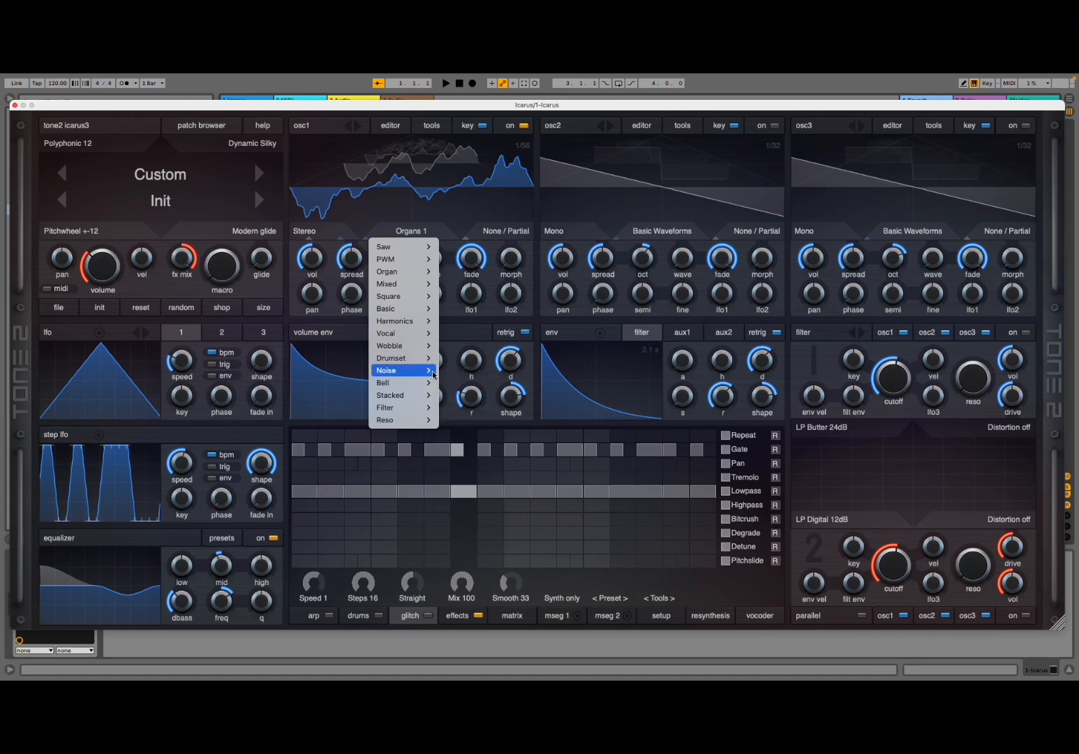
pyautogui.moveTo(409, 338)
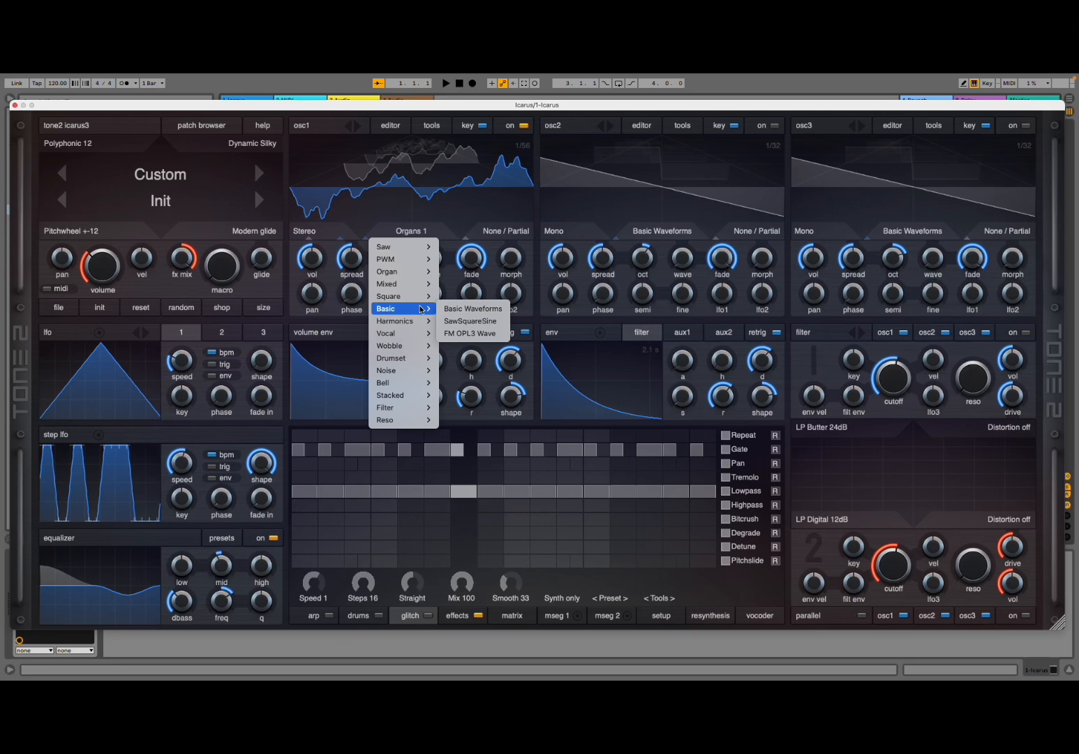
pyautogui.click(472, 321)
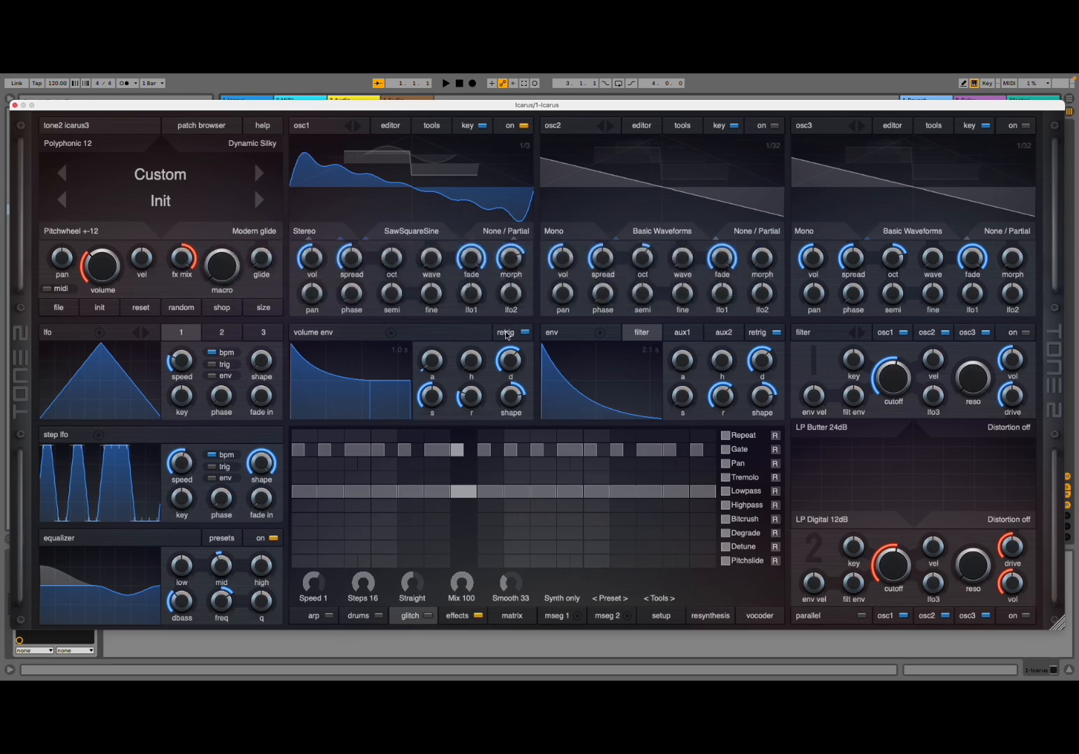
# Switch the glitch sequencer on and generate a random pattern for the Repeat row.
pyautogui.click(428, 617)
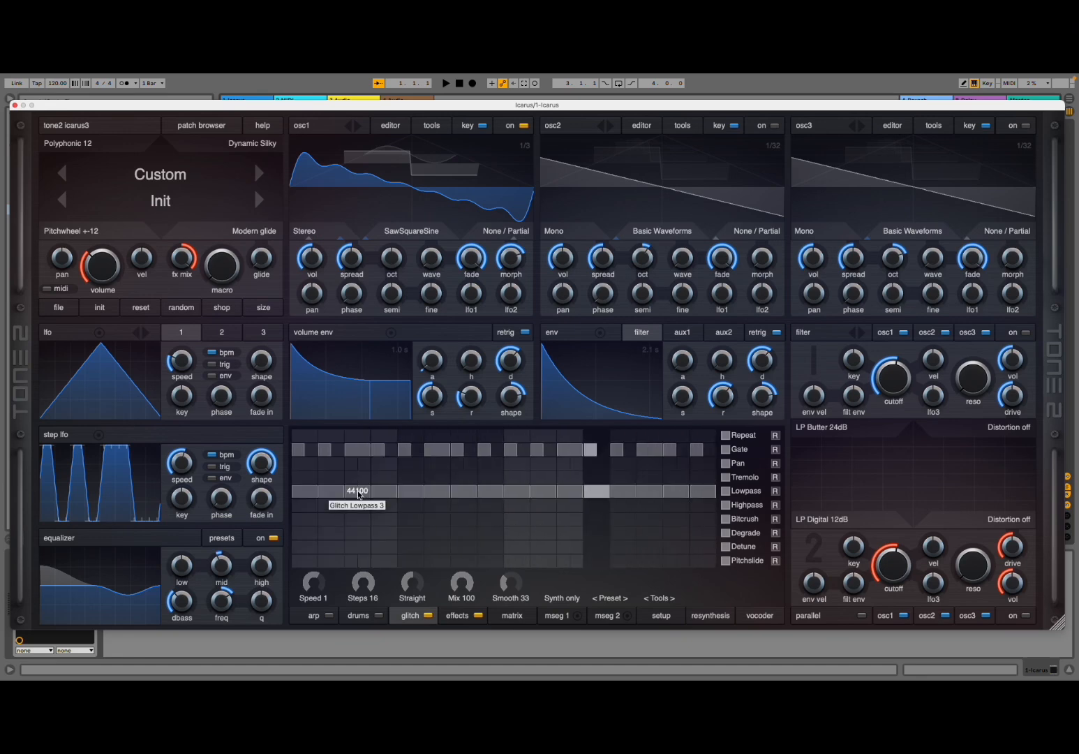
pyautogui.moveTo(365, 491)
pyautogui.mouseDown()
pyautogui.moveTo(353, 496)
pyautogui.moveTo(365, 493)
pyautogui.mouseUp()
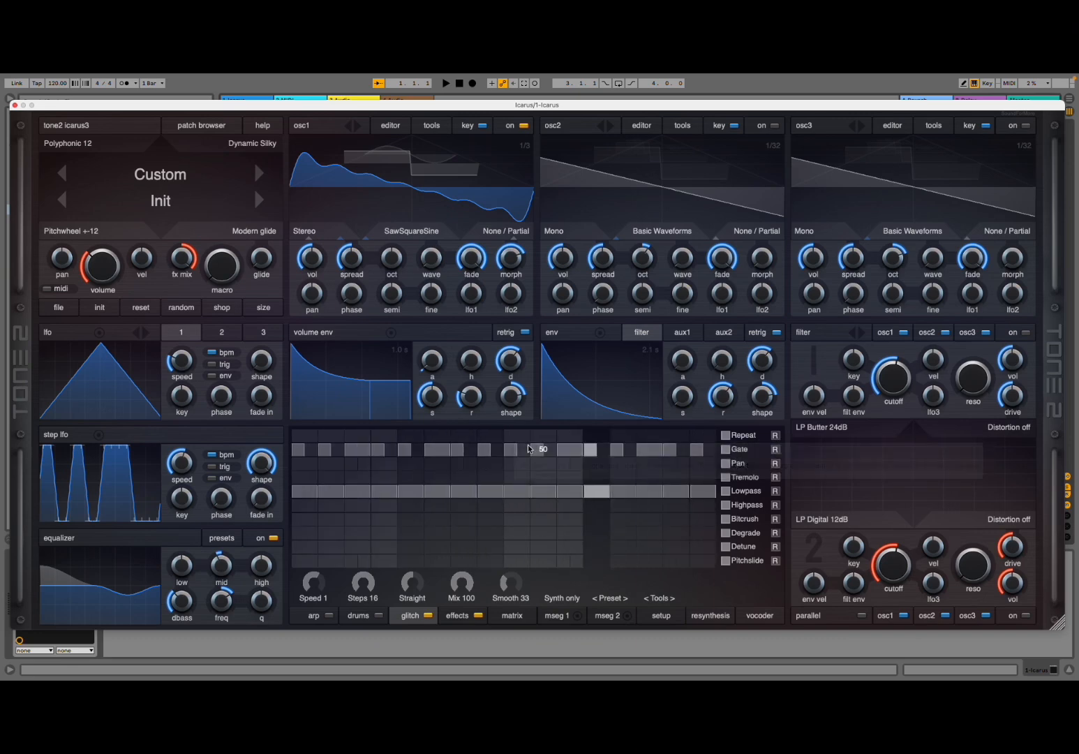
pyautogui.click(775, 437)
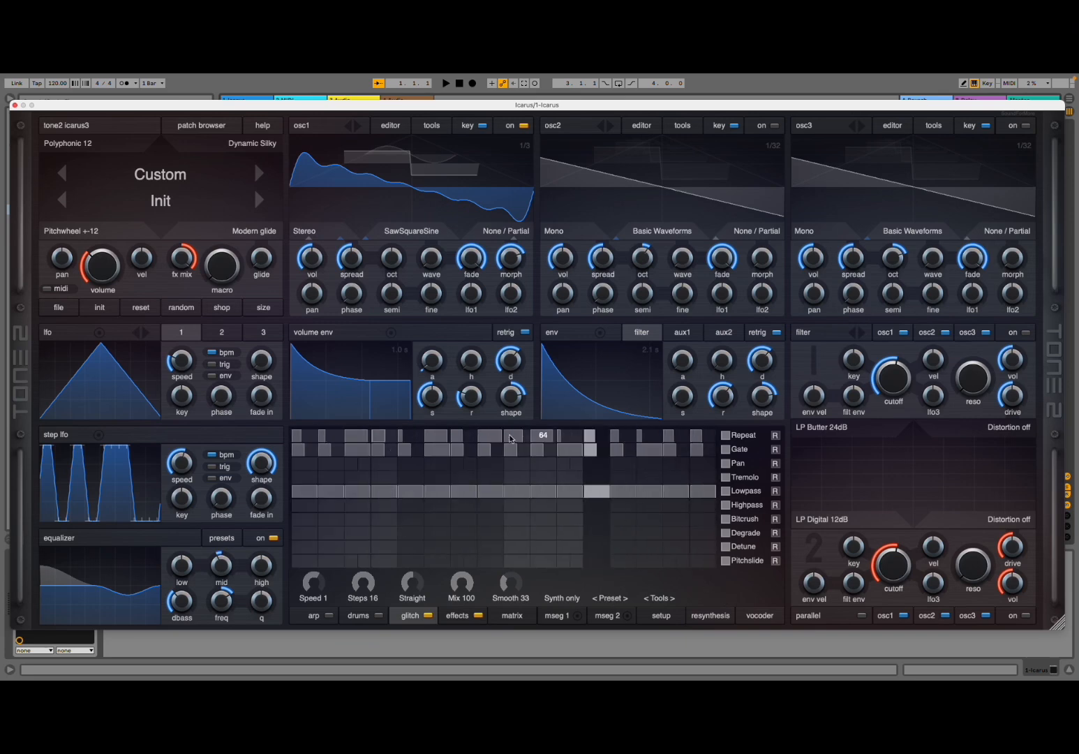
# Look through the glitch presets and reset the glitch sequence to its default pattern.
pyautogui.click(612, 598)
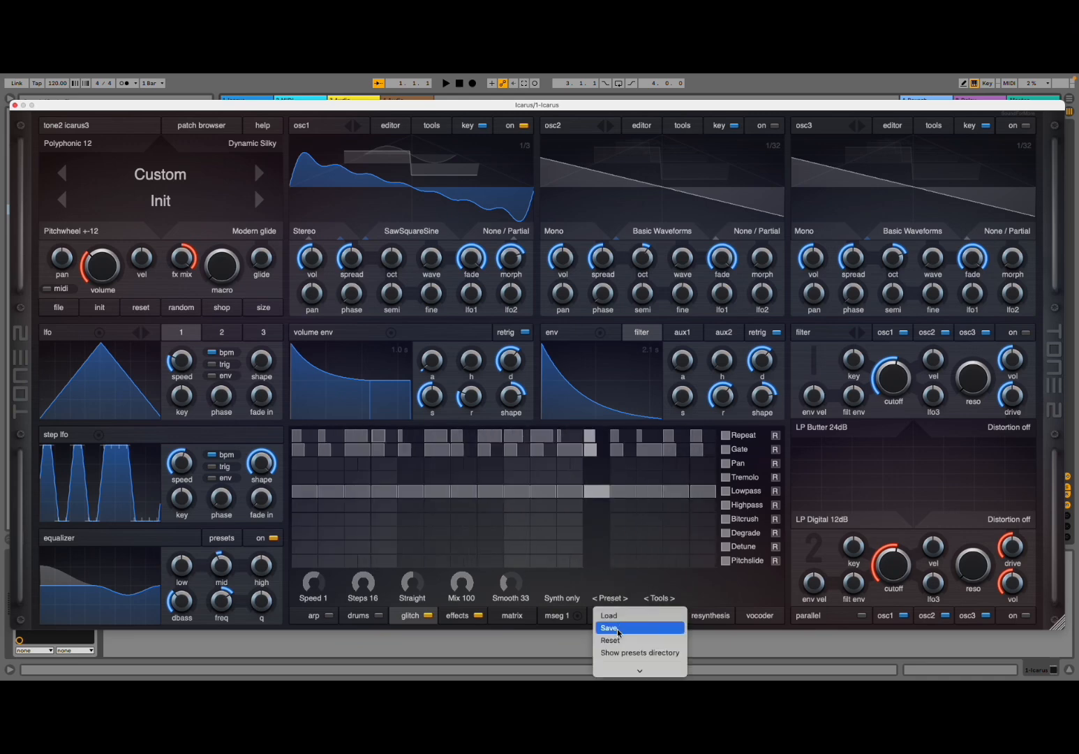
pyautogui.moveTo(634, 671)
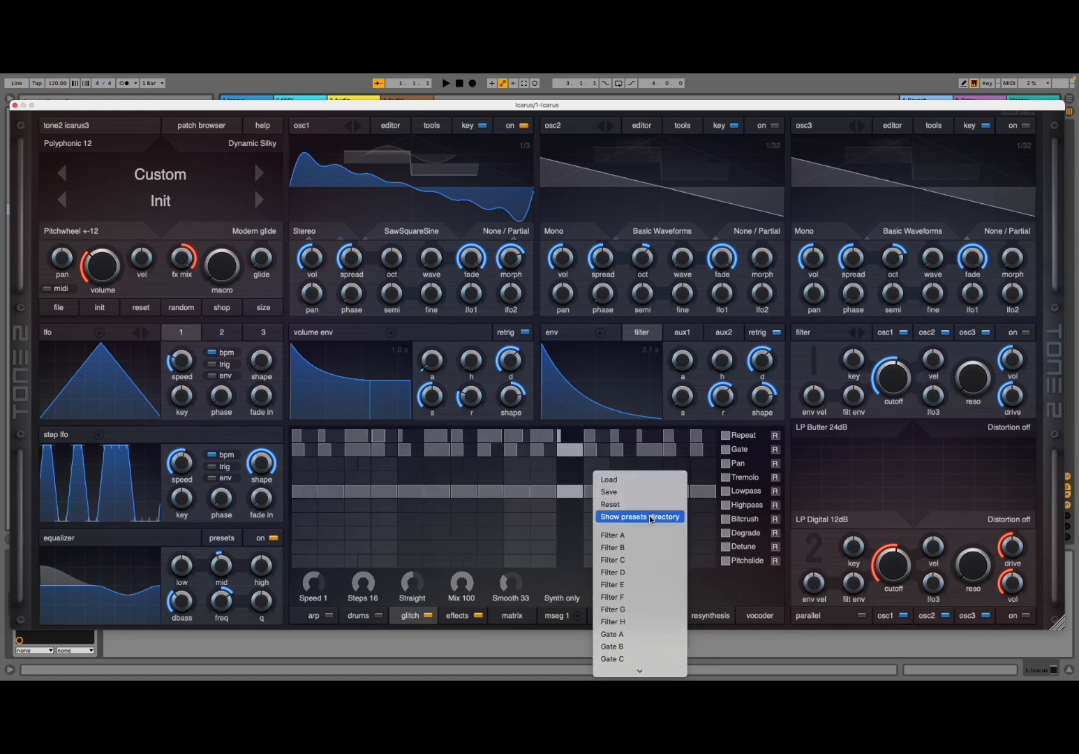
pyautogui.click(649, 516)
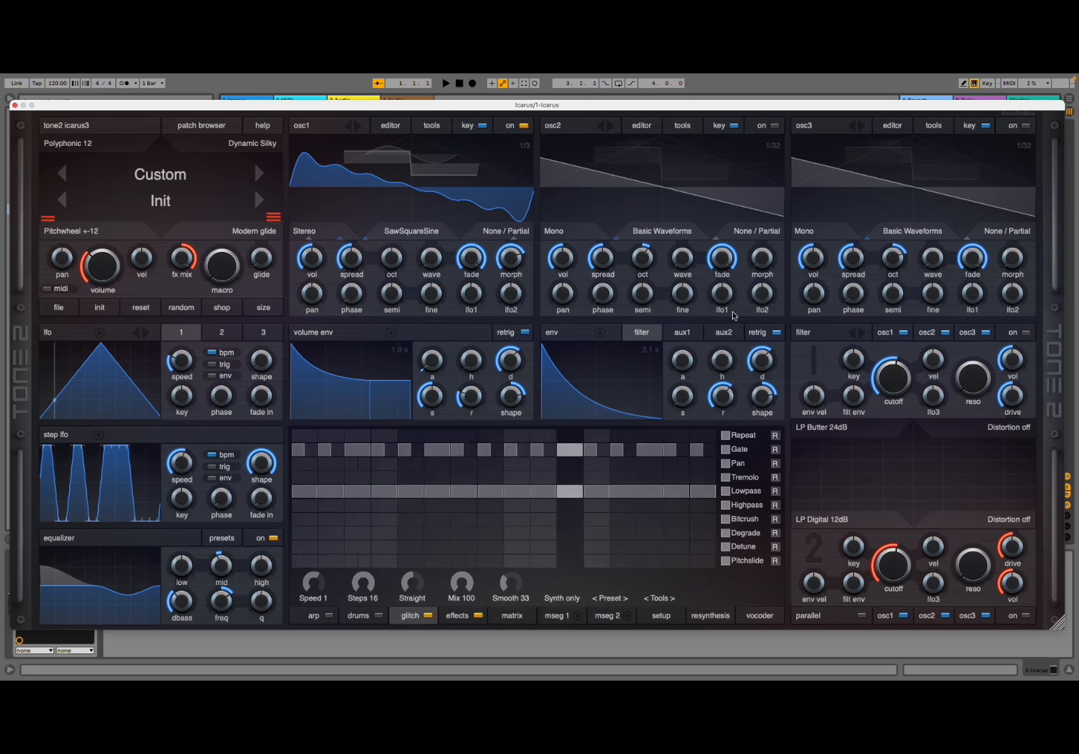
# Switch filter 1 on with the LP Butter 24dB type and raise its cutoff to maximum.
pyautogui.moveTo(732, 312)
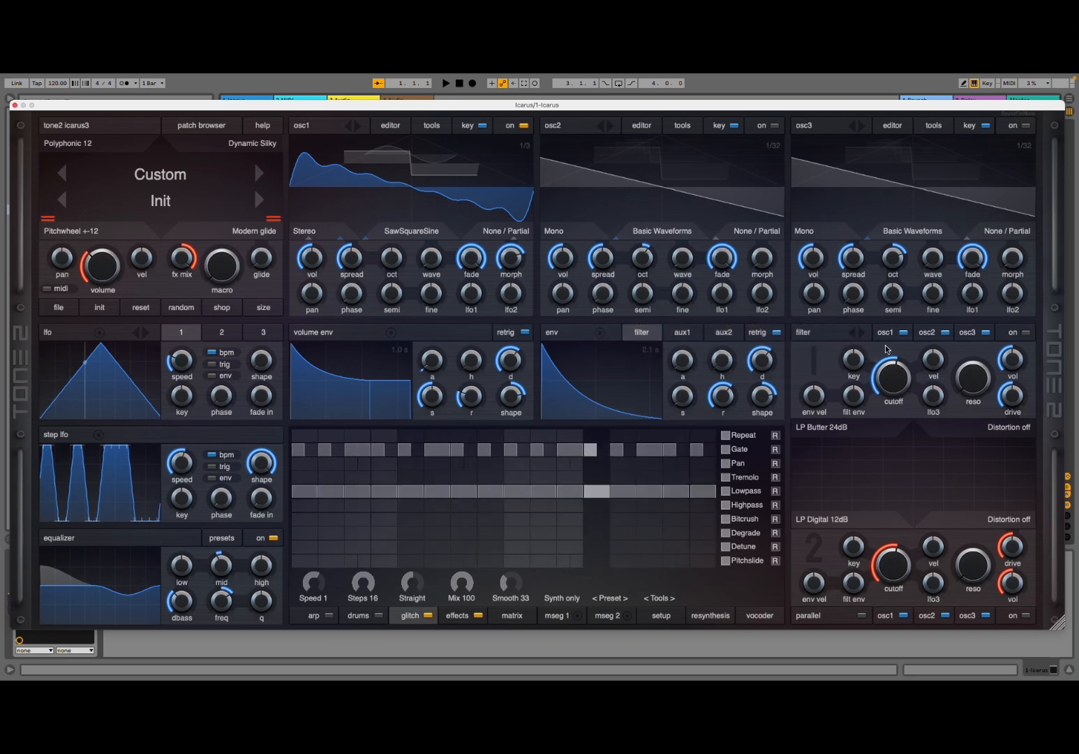
pyautogui.click(1016, 336)
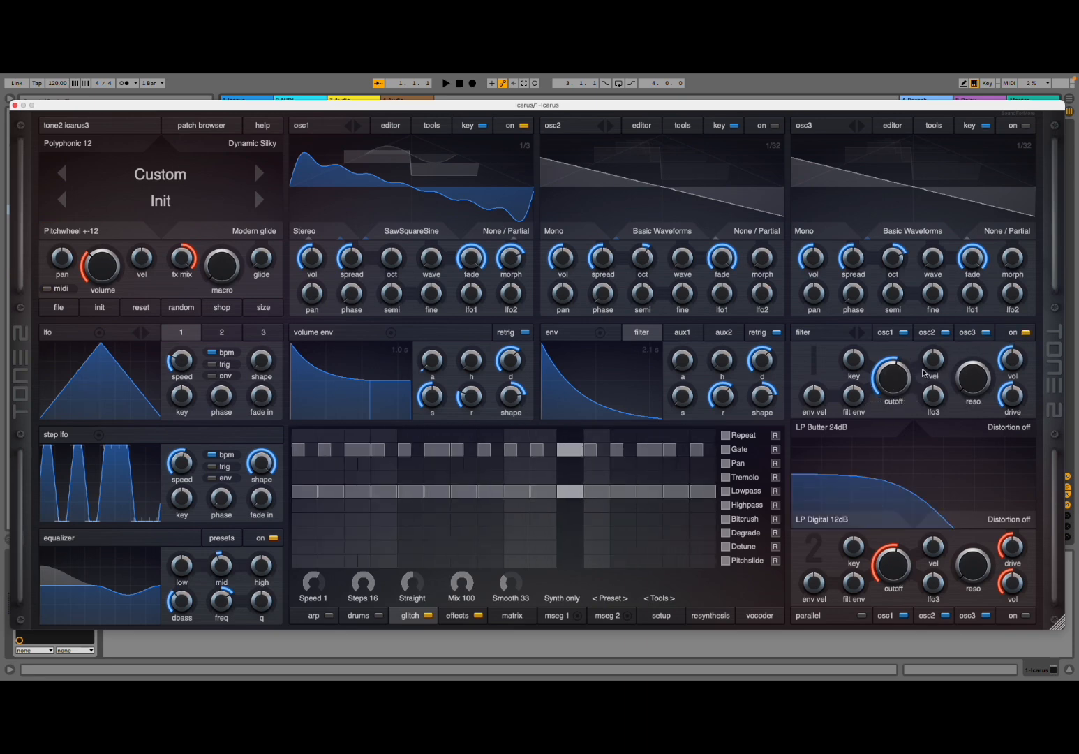
pyautogui.moveTo(895, 377); pyautogui.dragTo(894, 352)
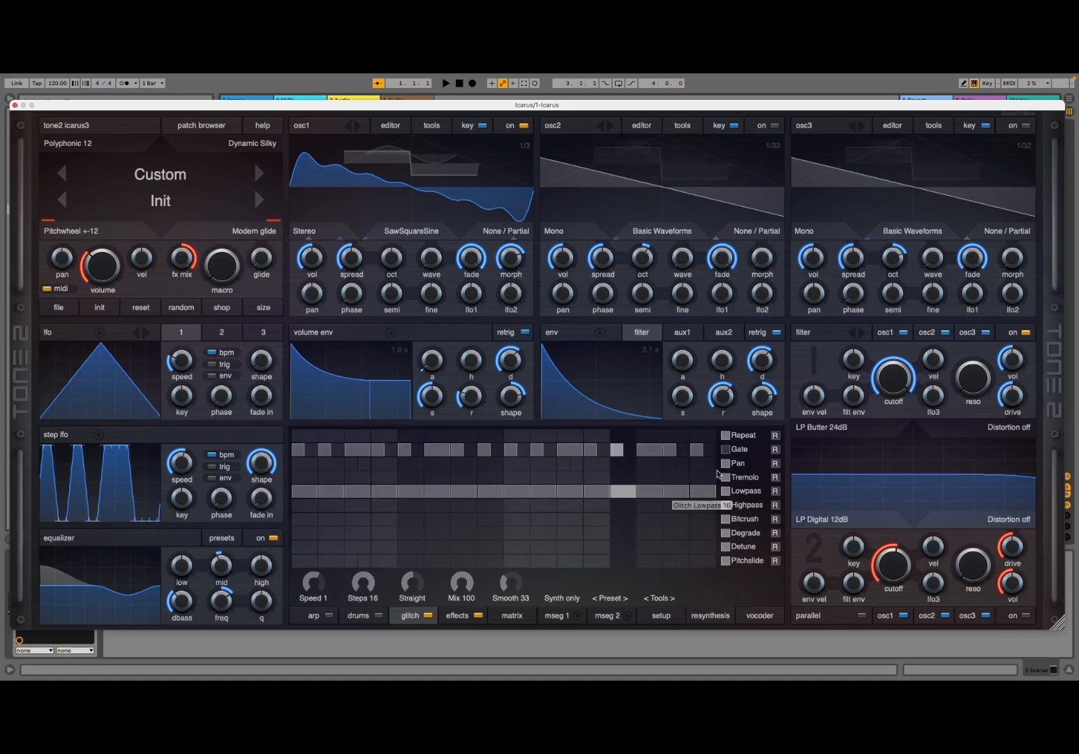
# Generate a random Gate pattern and adjust oscillator 1's morph to a sharper saw-like waveform.
pyautogui.click(775, 450)
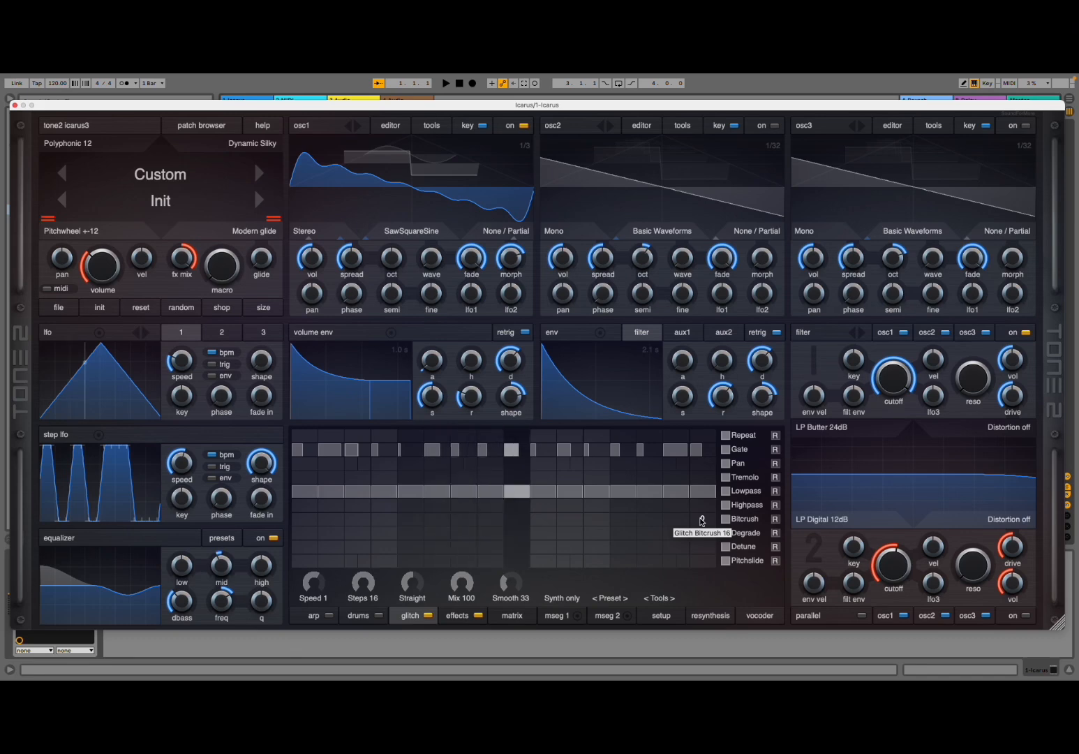
pyautogui.moveTo(508, 261); pyautogui.dragTo(505, 285)
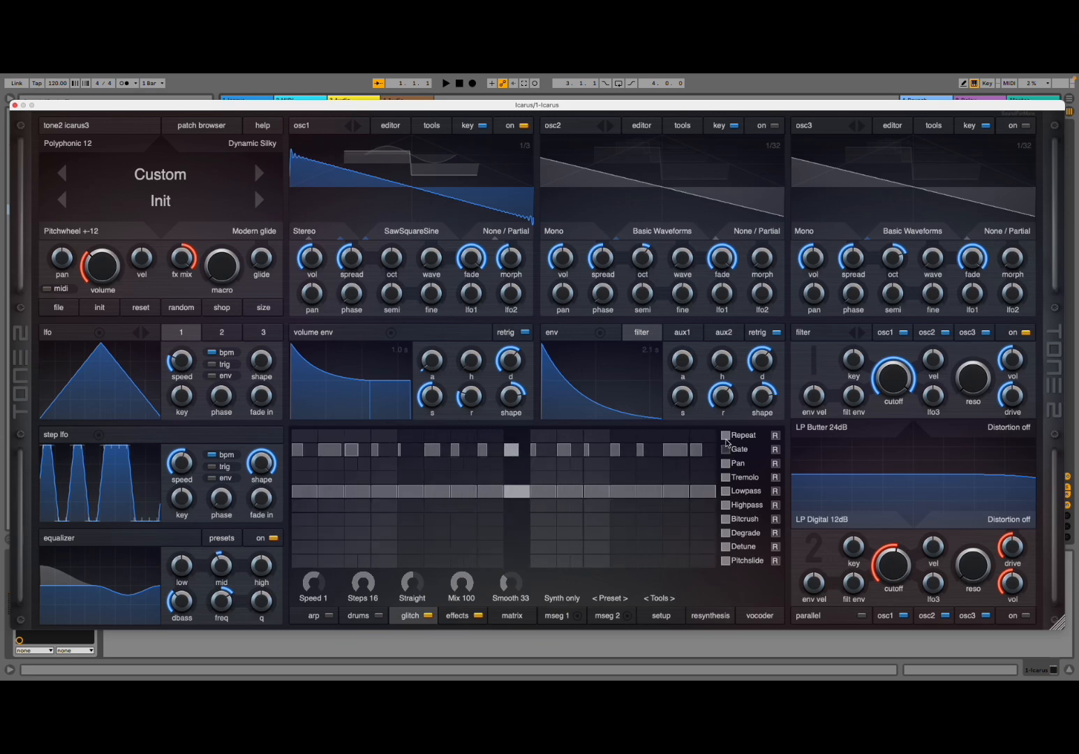
# Generate random glitch patterns for the Repeat, Pan and Tremolo rows, randomizing Repeat twice.
pyautogui.click(776, 437)
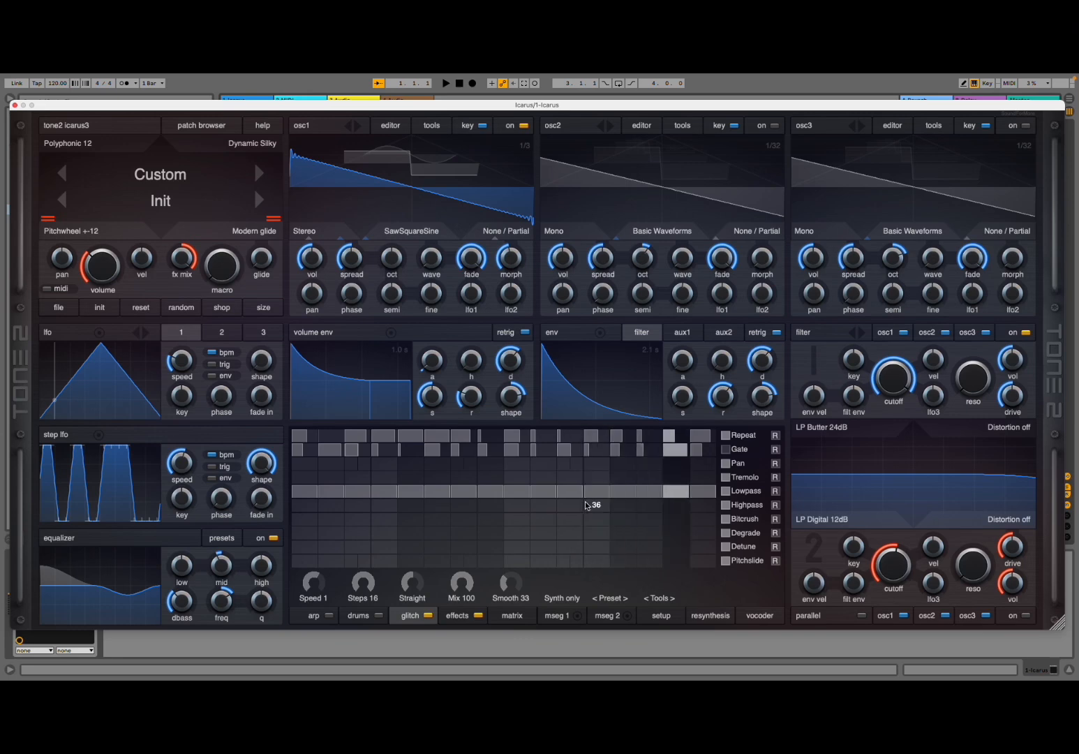
pyautogui.click(776, 437)
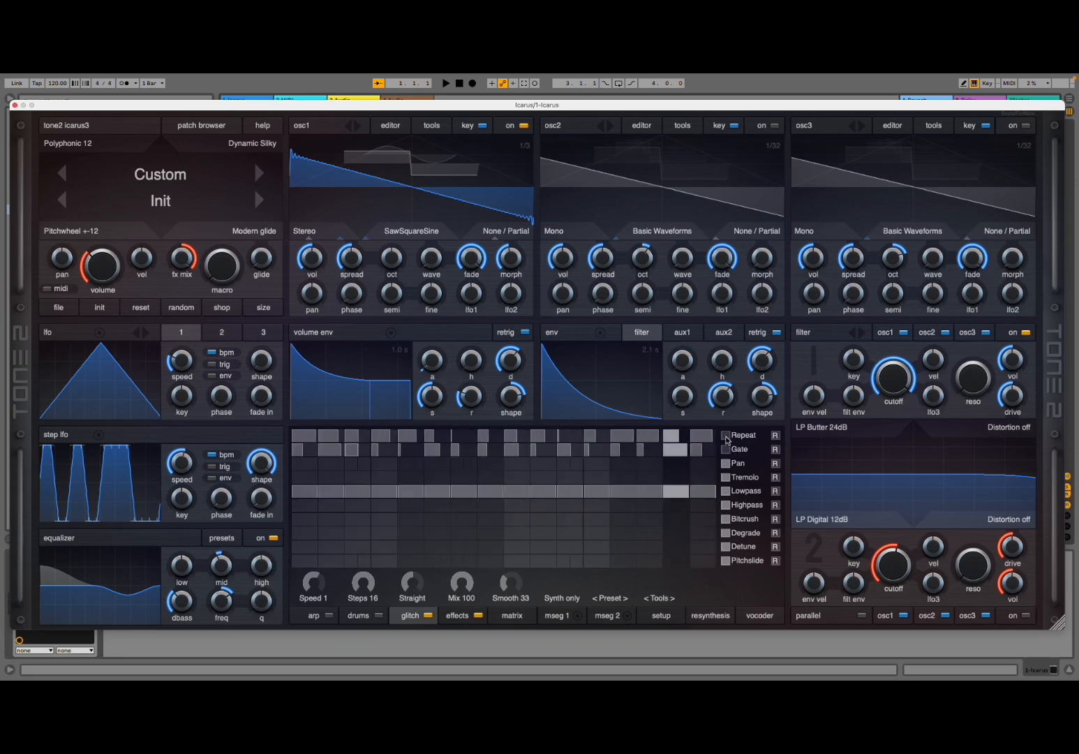
pyautogui.click(776, 463)
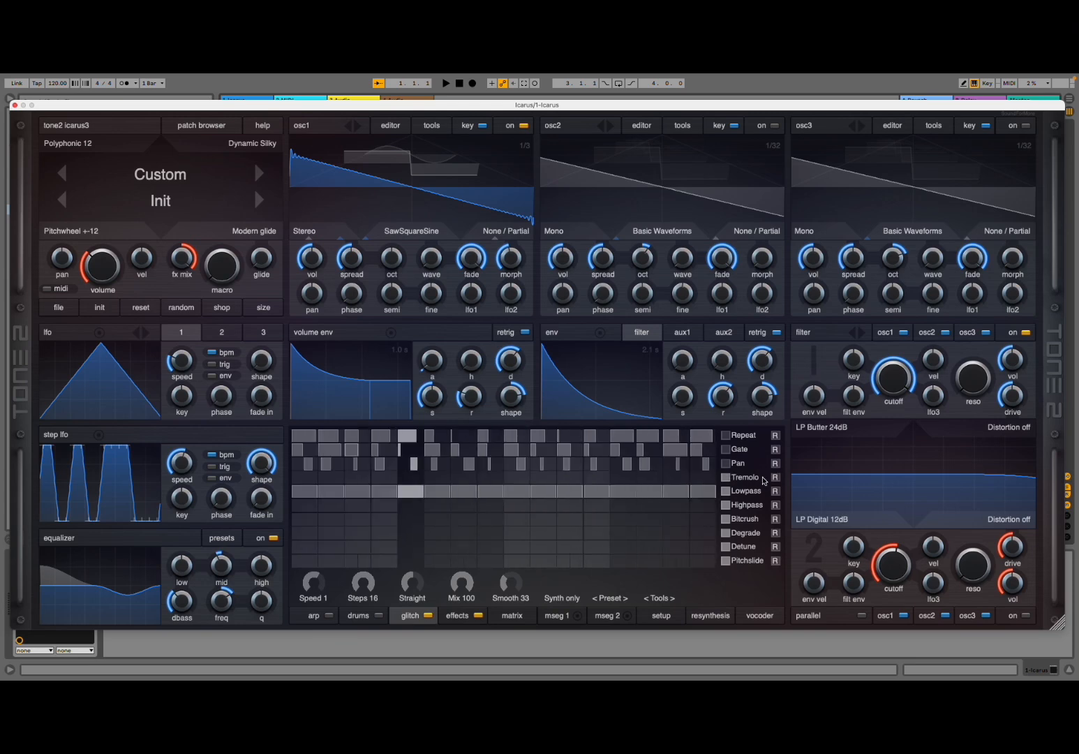
pyautogui.click(729, 479)
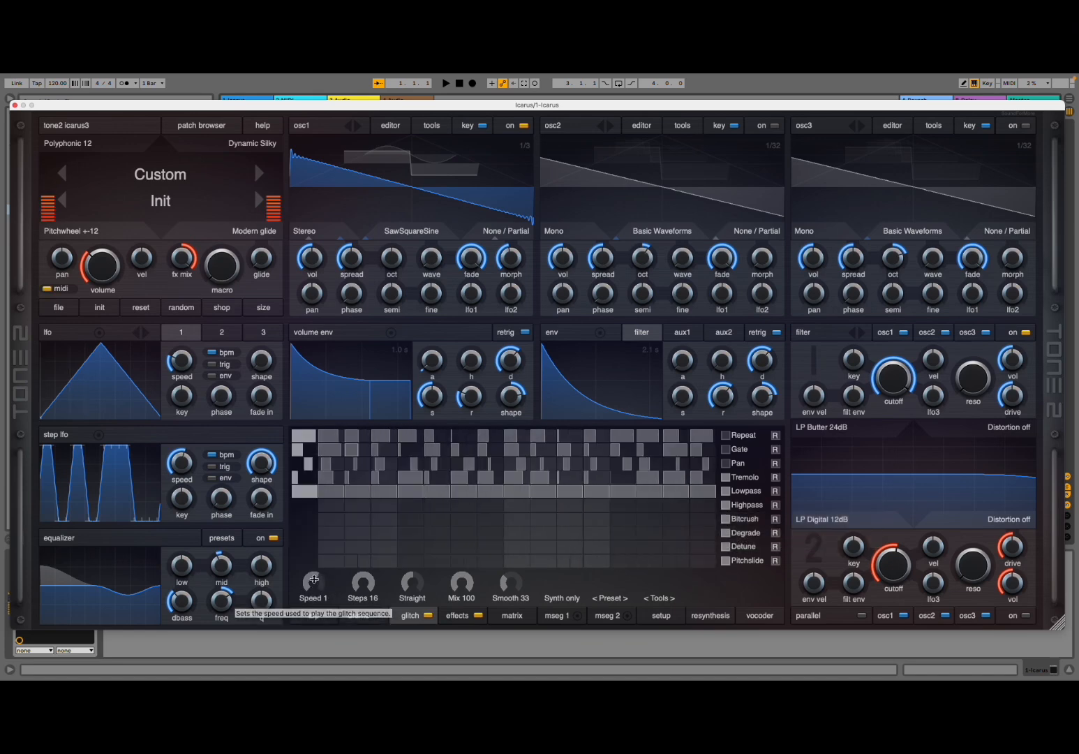
# Set the glitch sequence speed to 1/2 and generate random Lowpass, Highpass, Bitcrush and Degrade patterns.
pyautogui.moveTo(314, 582); pyautogui.dragTo(313, 585)
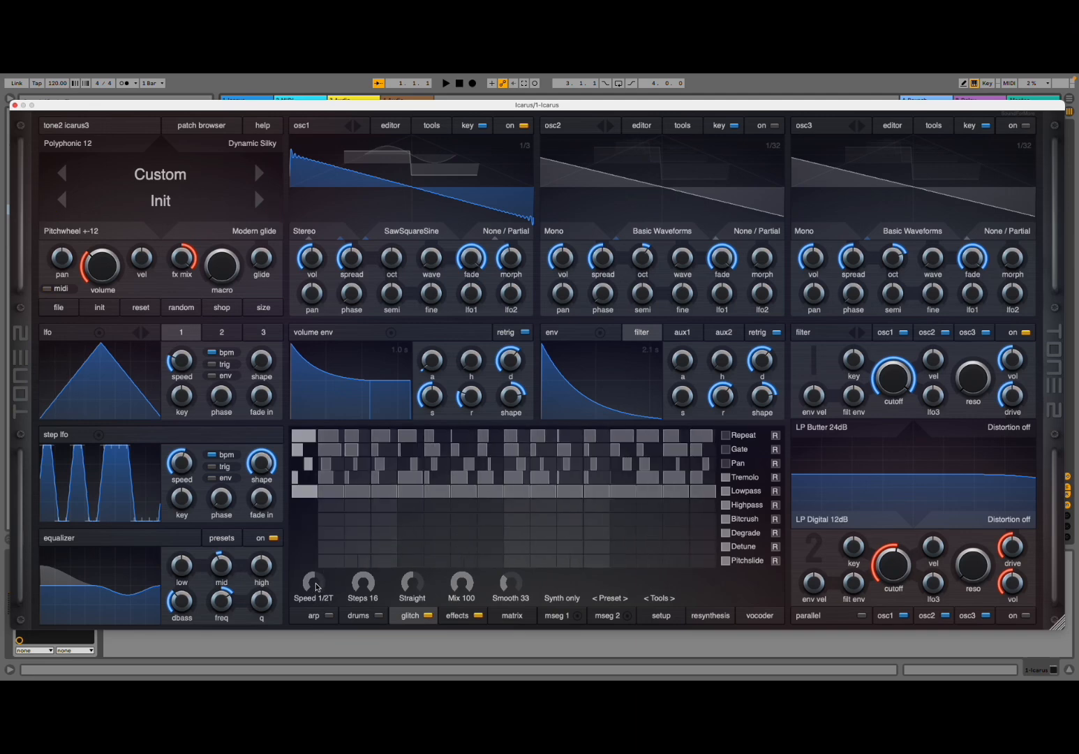
pyautogui.moveTo(316, 586); pyautogui.dragTo(316, 591)
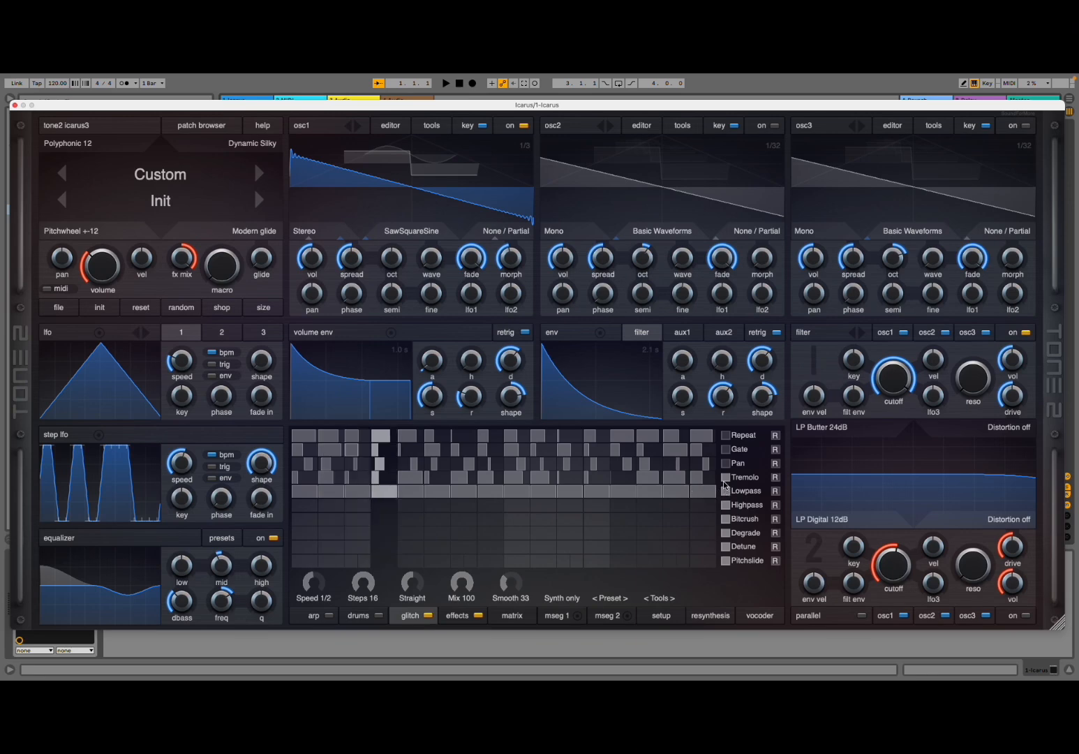
pyautogui.click(774, 491)
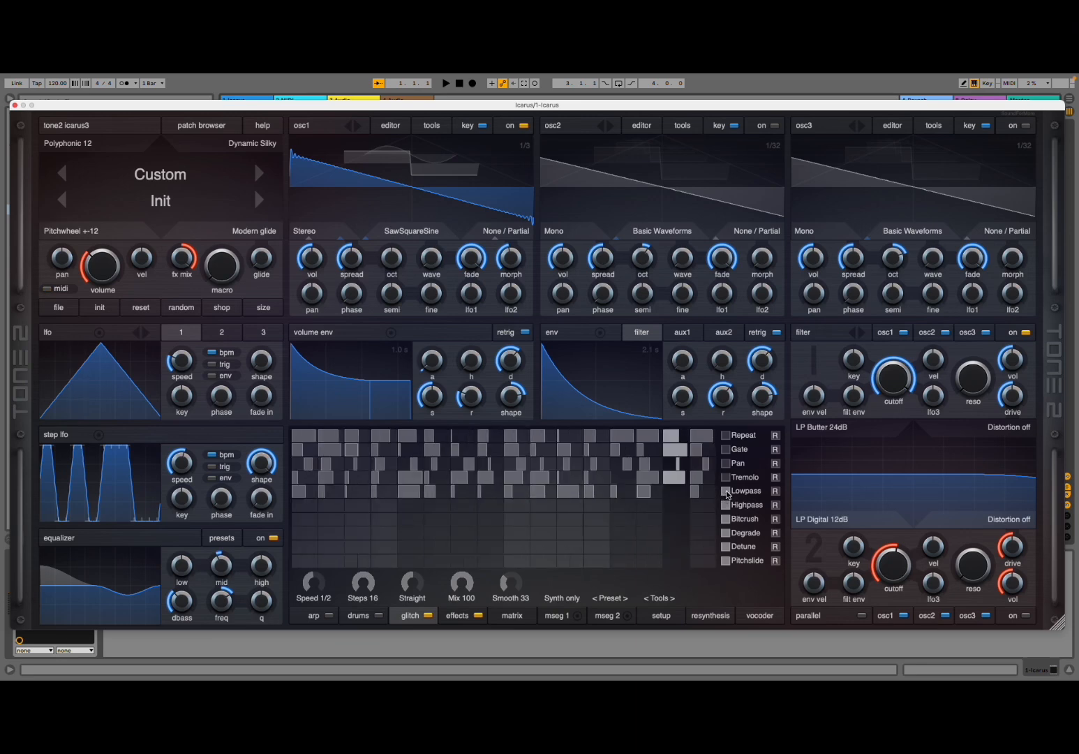
pyautogui.click(778, 507)
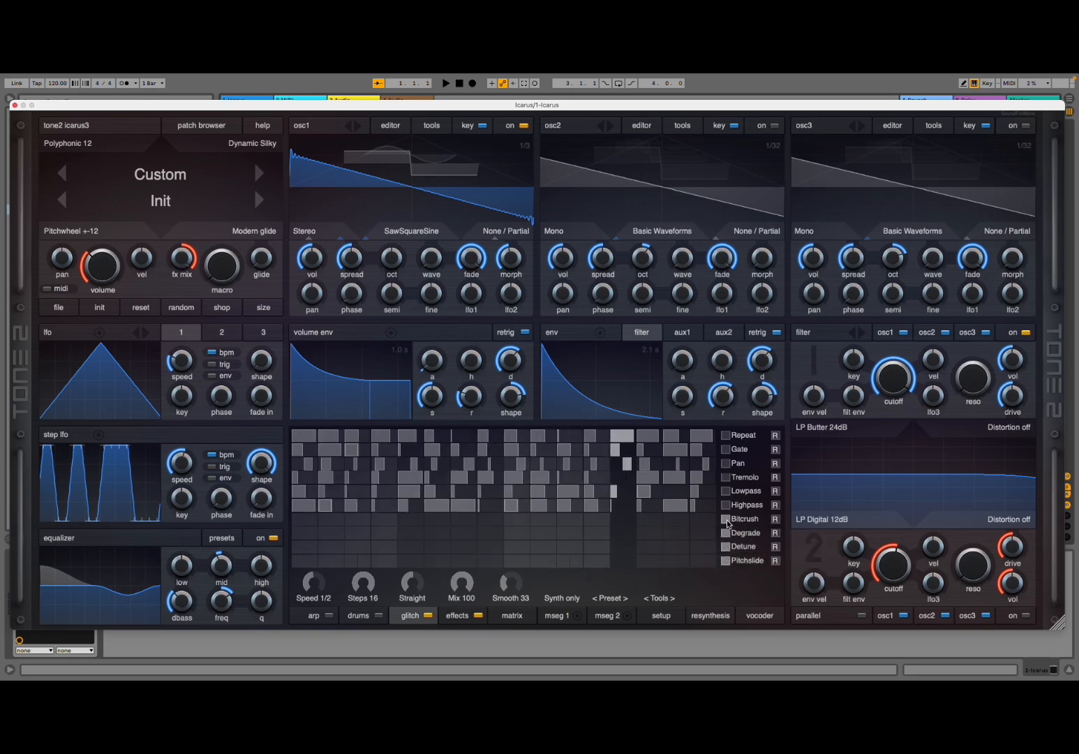
pyautogui.click(774, 520)
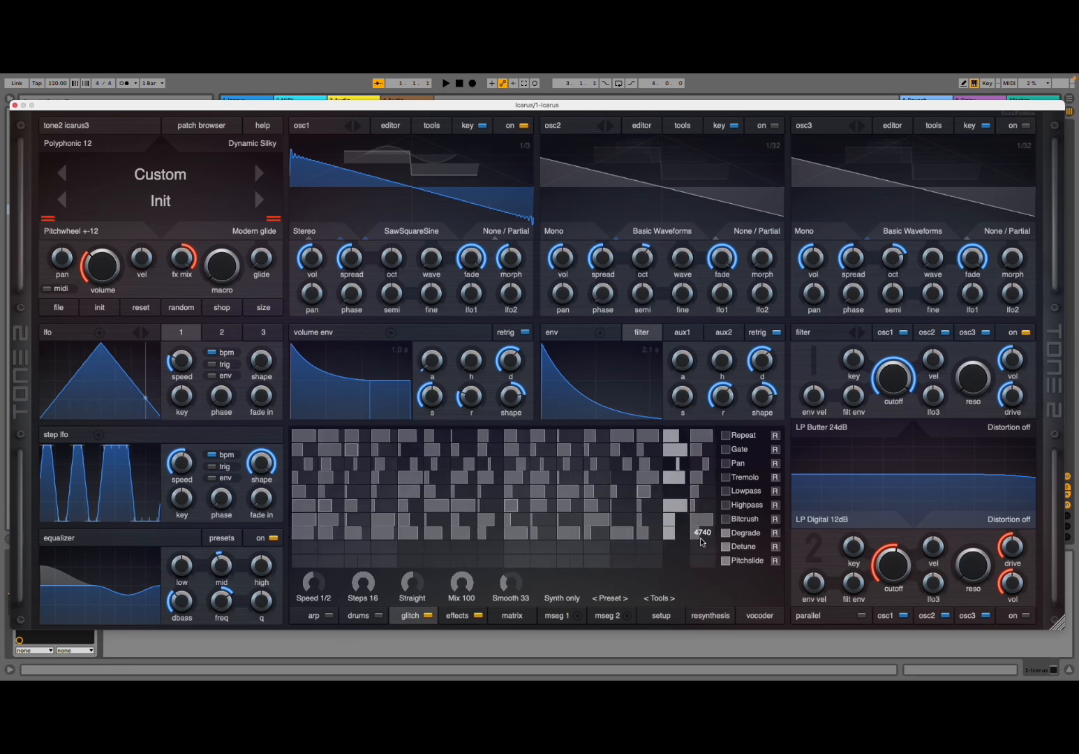
# Reshape the last few Degrade steps by hand and generate random patterns for the Detune and Pitchslide rows.
pyautogui.moveTo(695, 537); pyautogui.dragTo(674, 554)
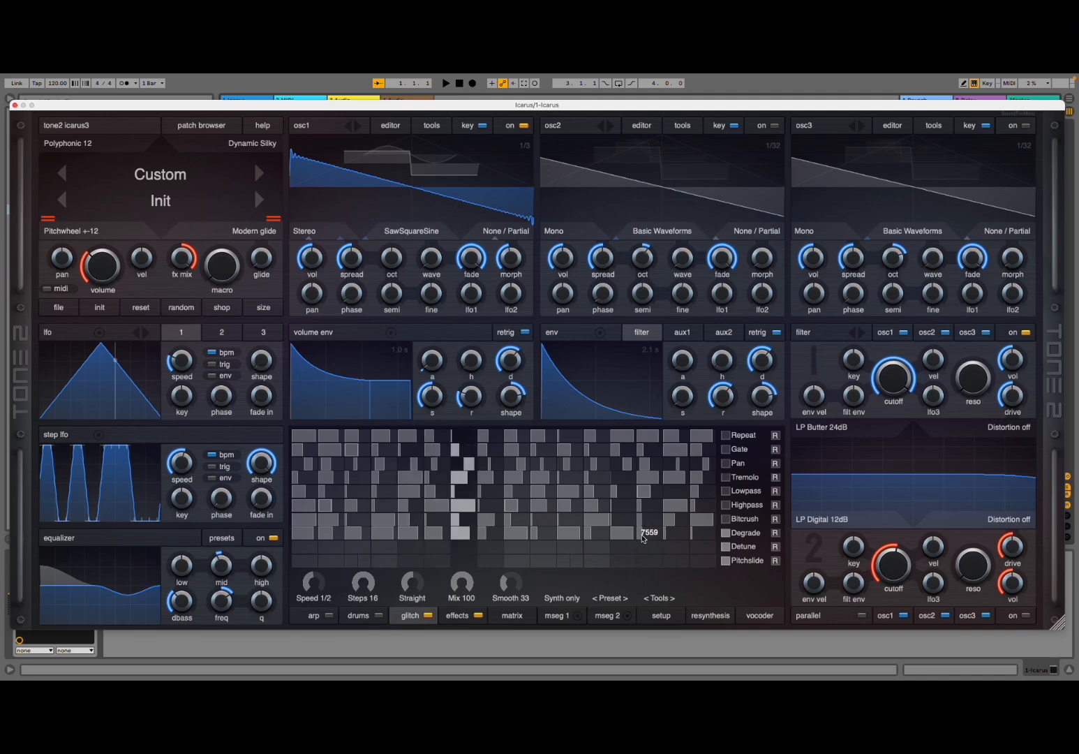
pyautogui.moveTo(640, 539); pyautogui.dragTo(661, 555)
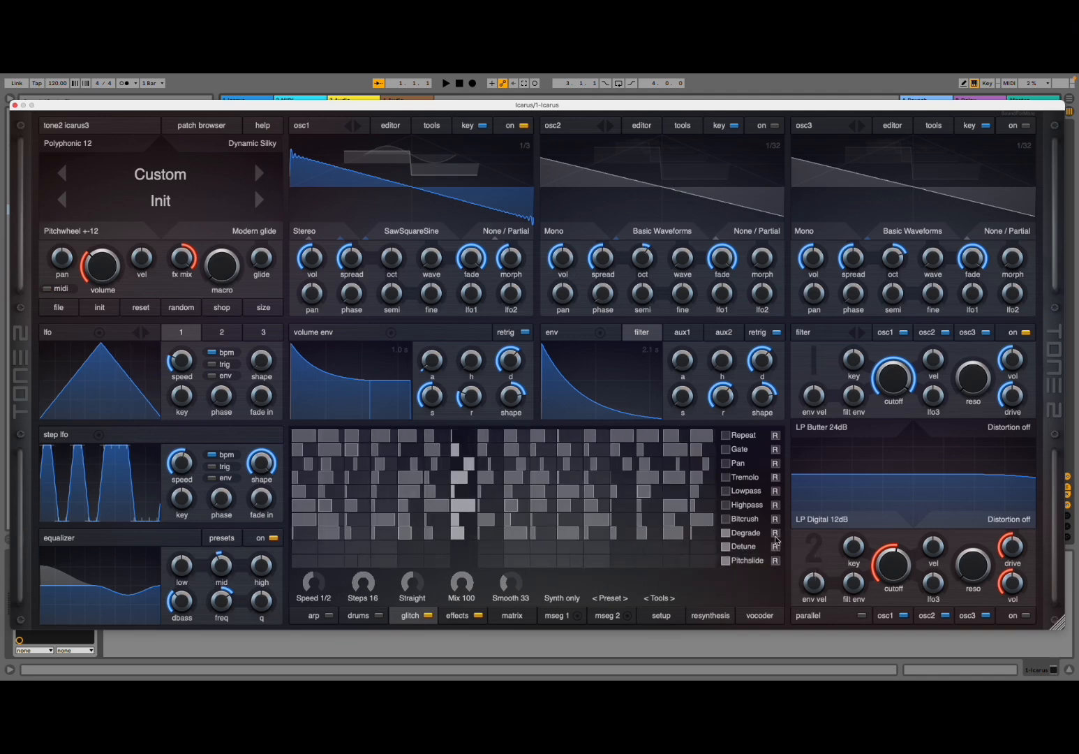
pyautogui.click(726, 547)
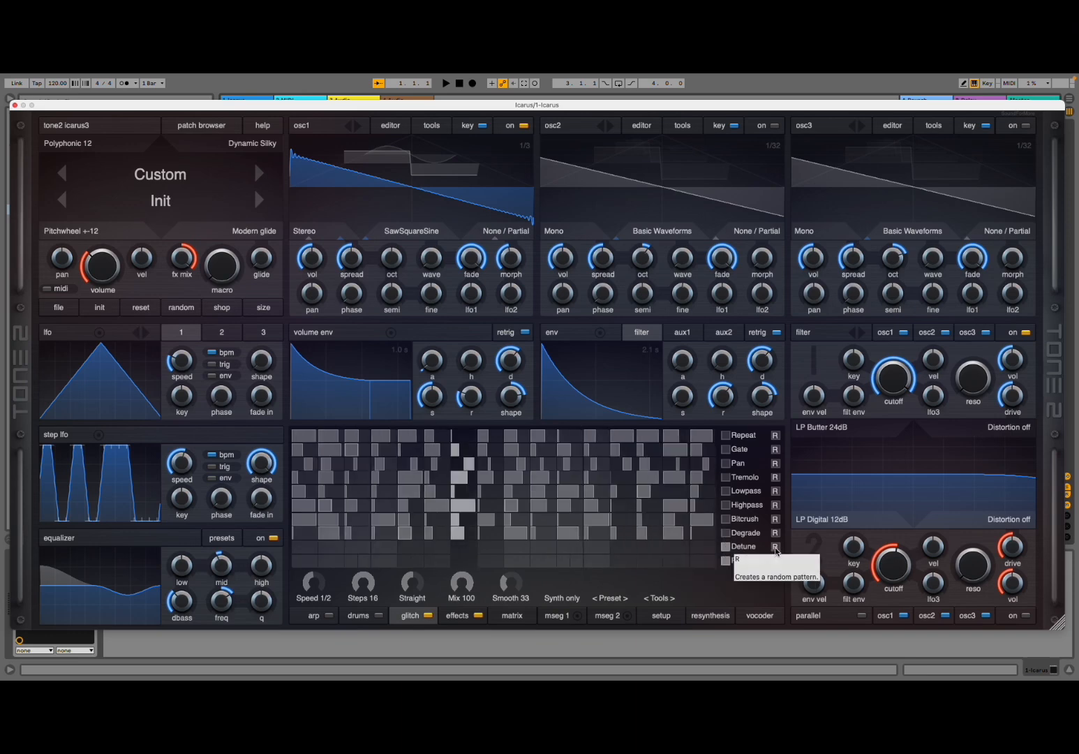
pyautogui.click(729, 559)
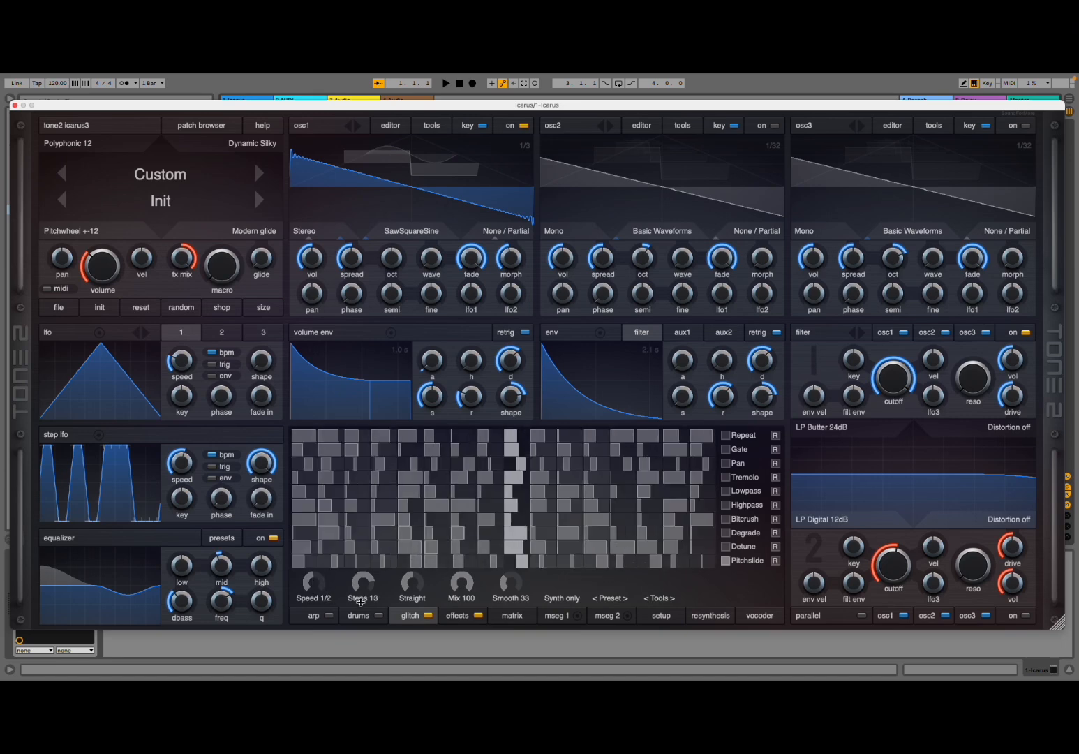
# Set the glitch sequence to 16 steps, then try its timing at Swing 98 and at Shuffle 100.
pyautogui.moveTo(361, 601); pyautogui.dragTo(358, 610)
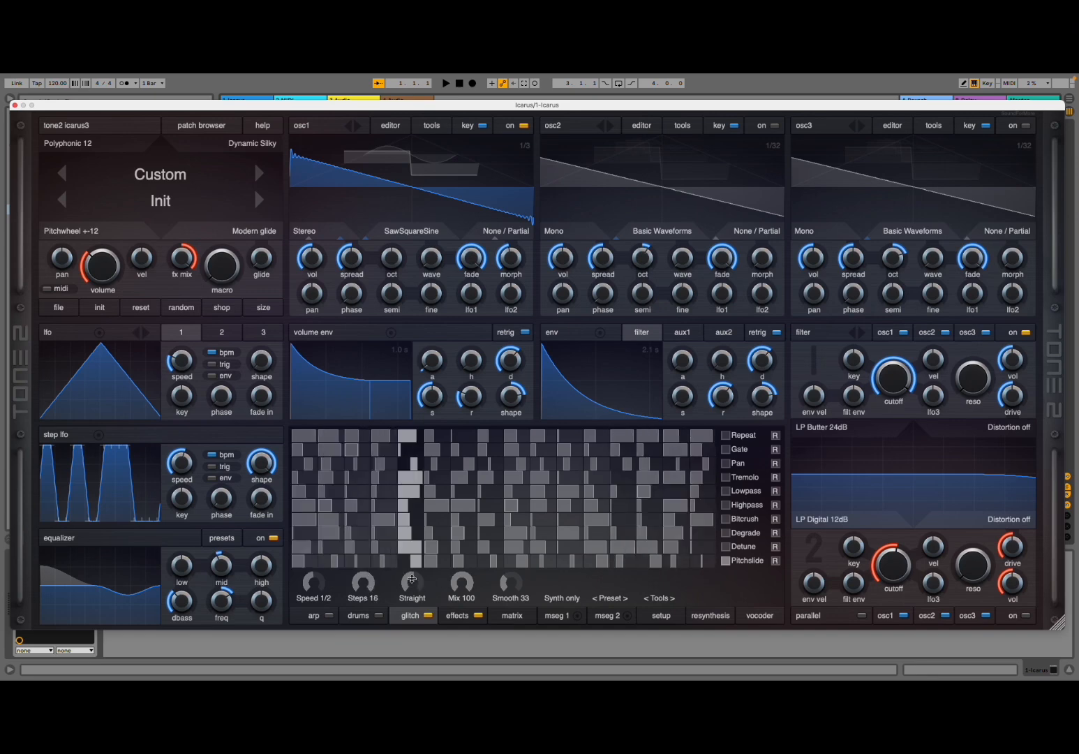
pyautogui.moveTo(417, 552); pyautogui.dragTo(410, 631)
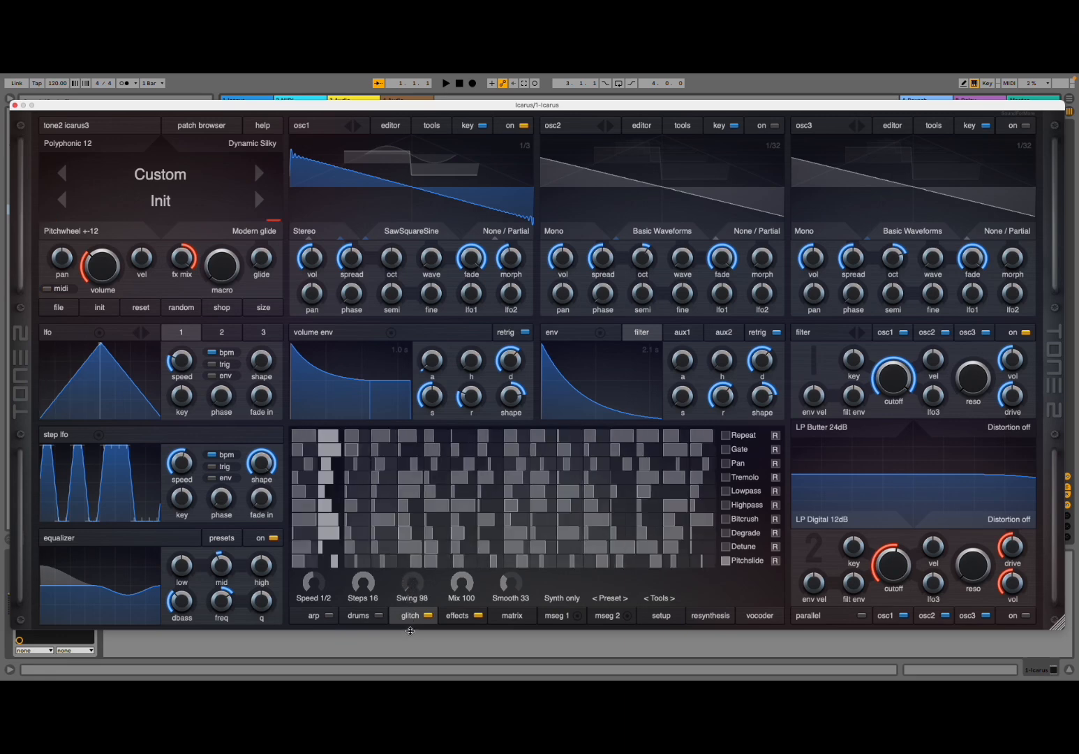
pyautogui.moveTo(411, 630); pyautogui.dragTo(442, 484)
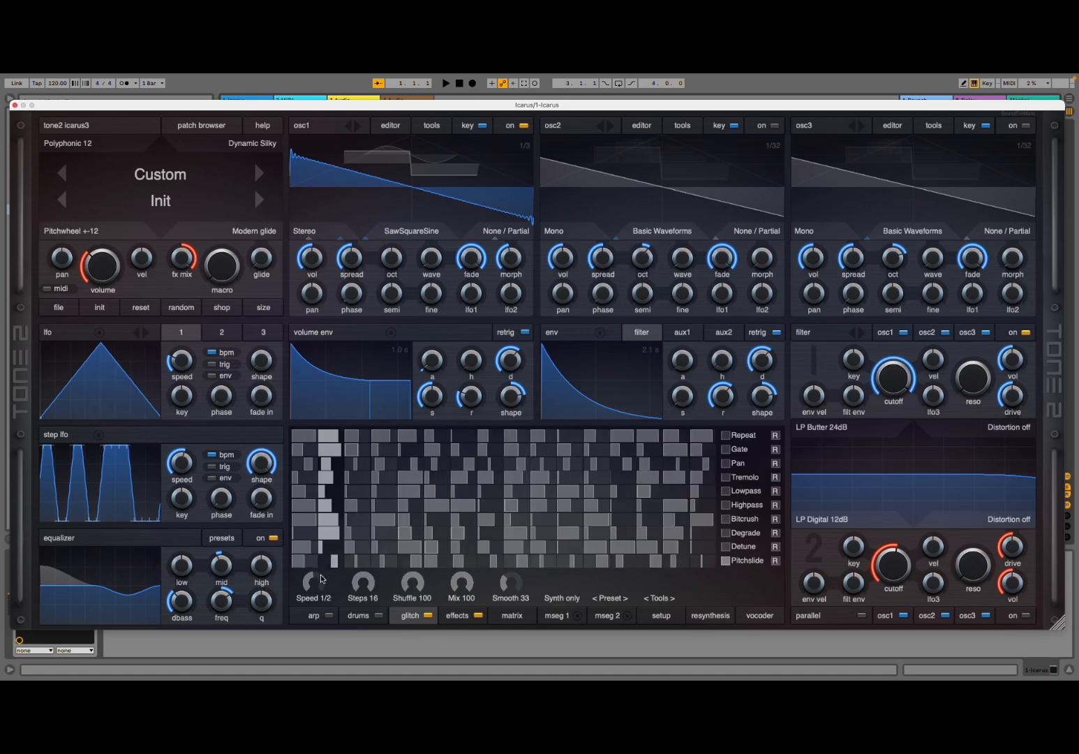
# Set the glitch sequencer's speed to dotted 1/2, reset its timing to Straight and raise Smooth to 100.
pyautogui.moveTo(317, 582); pyautogui.dragTo(319, 576)
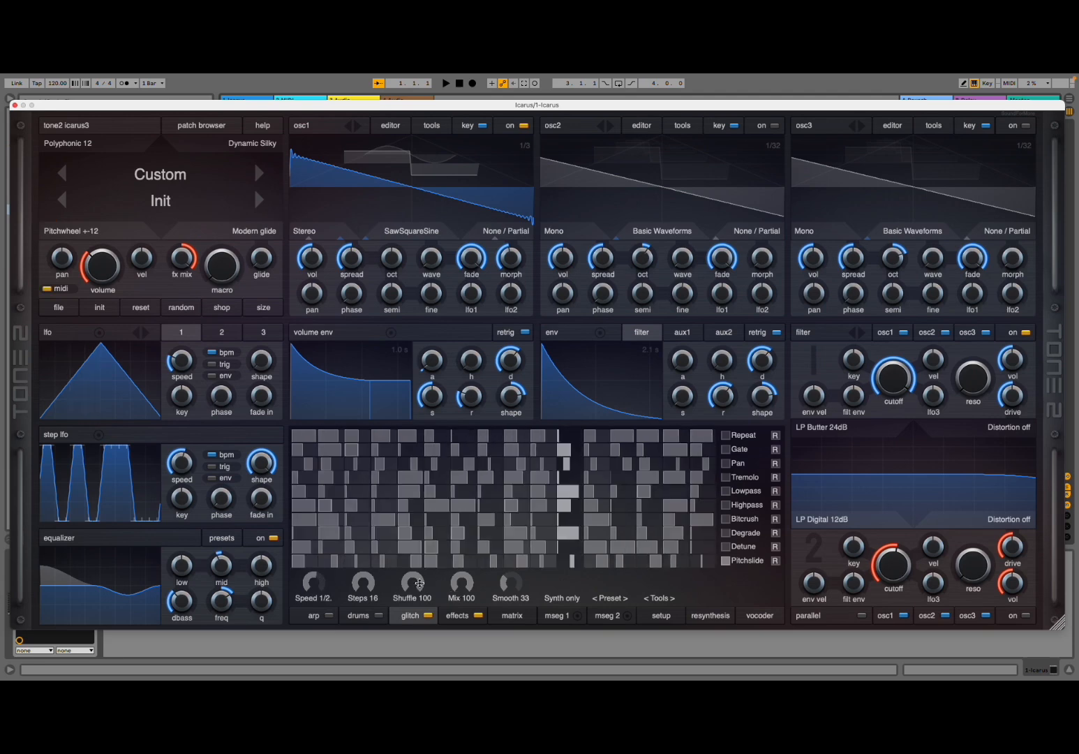
pyautogui.doubleClick(421, 587)
pyautogui.moveTo(511, 582); pyautogui.dragTo(516, 530)
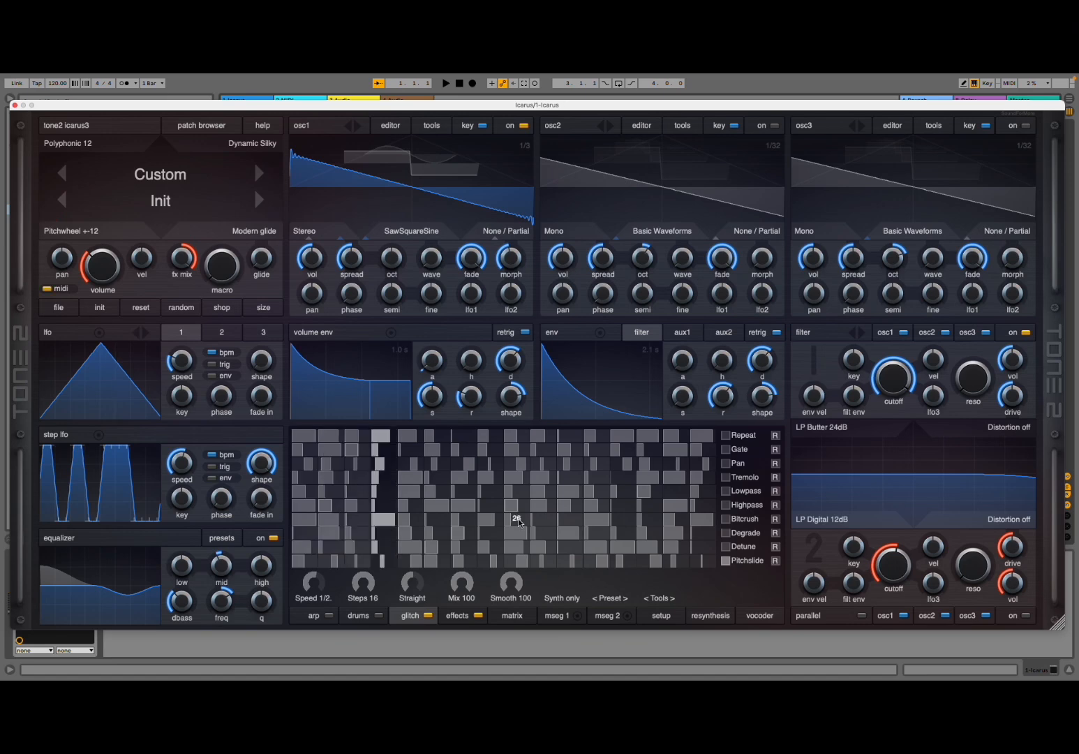
pyautogui.click(565, 600)
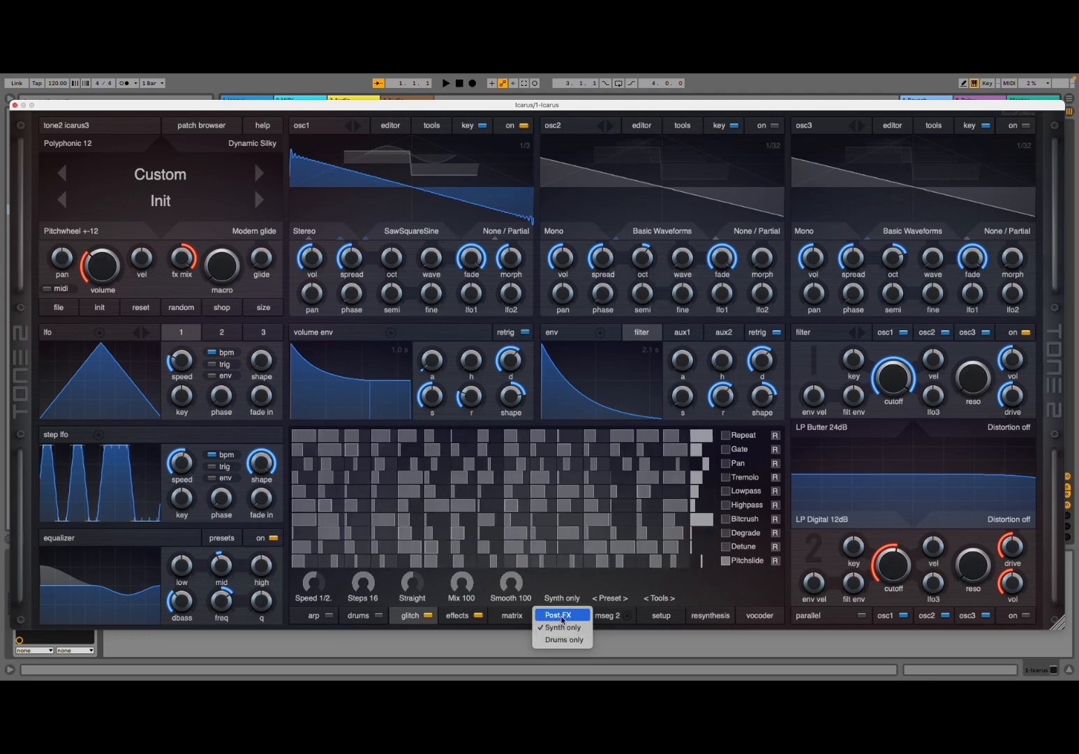
pyautogui.click(558, 586)
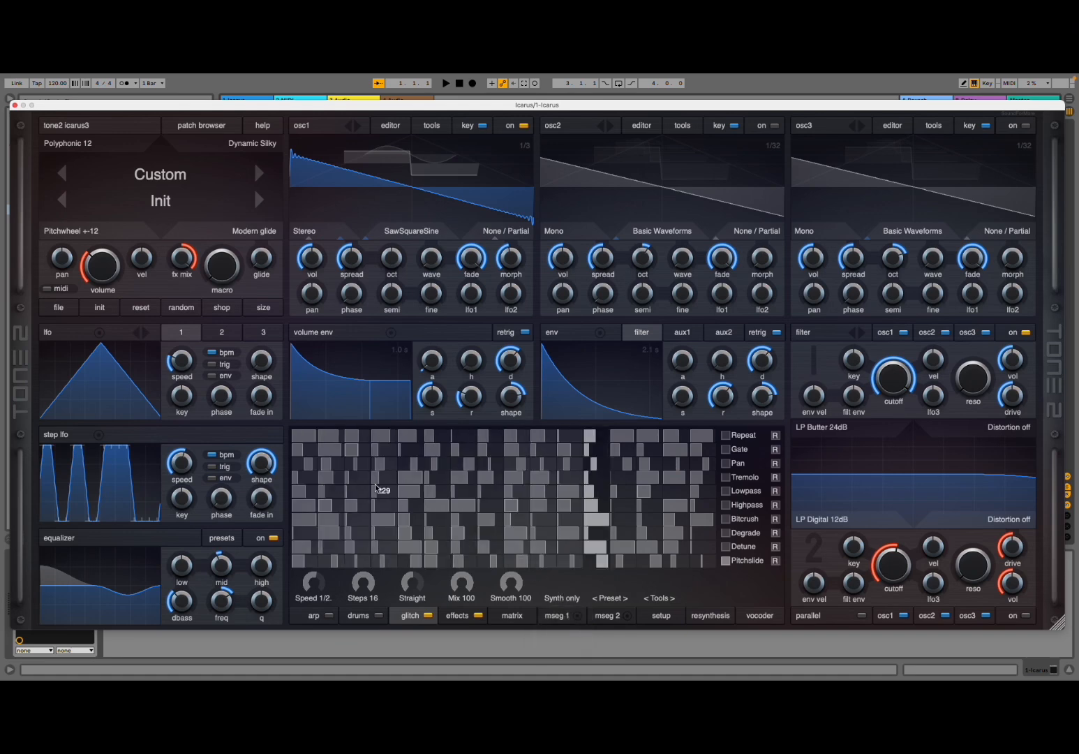
# Load Reverb Big into effect slot FX1 and return to the glitch sequencer.
pyautogui.click(458, 617)
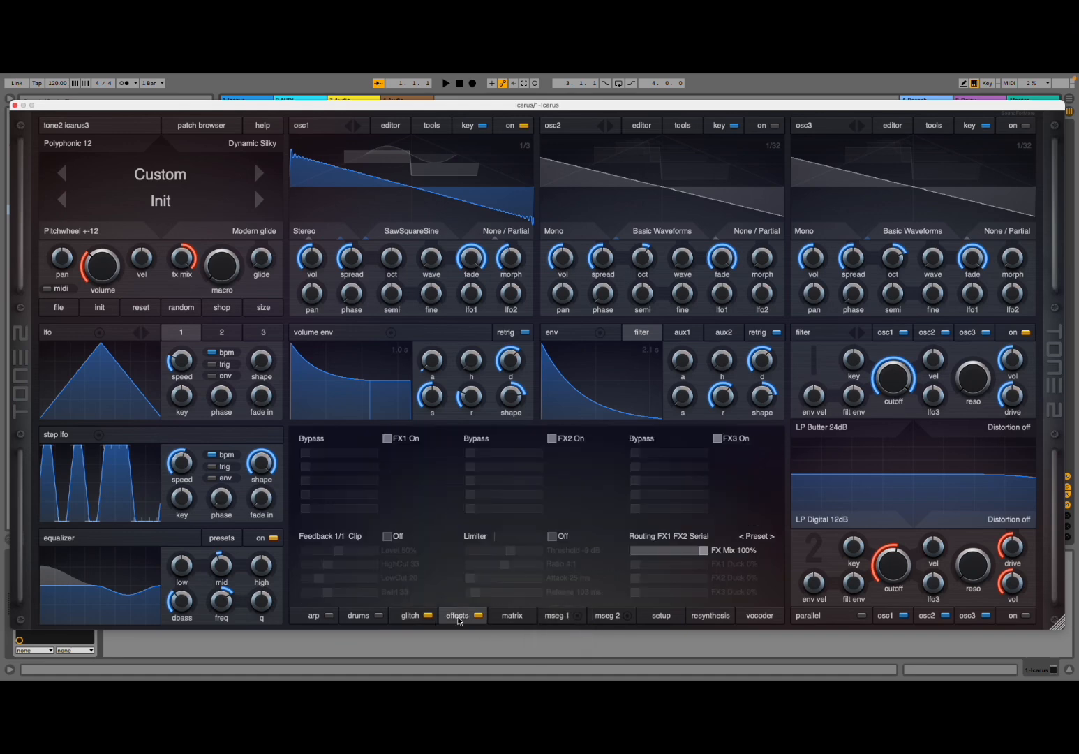
pyautogui.click(312, 439)
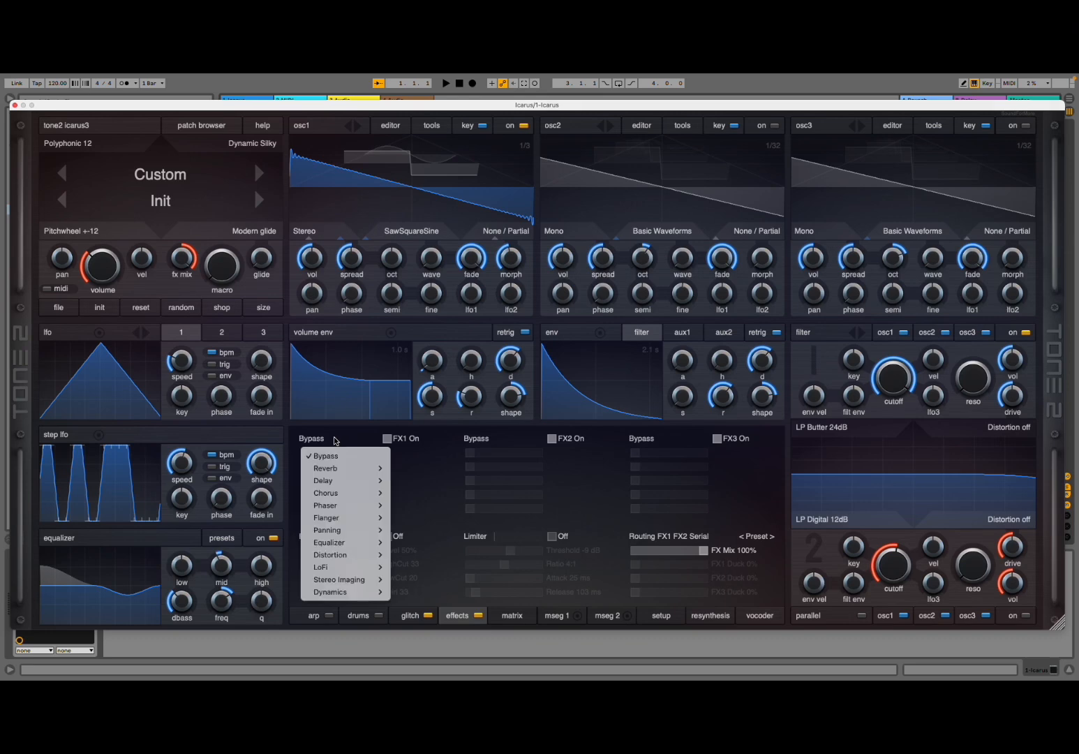
pyautogui.moveTo(342, 473)
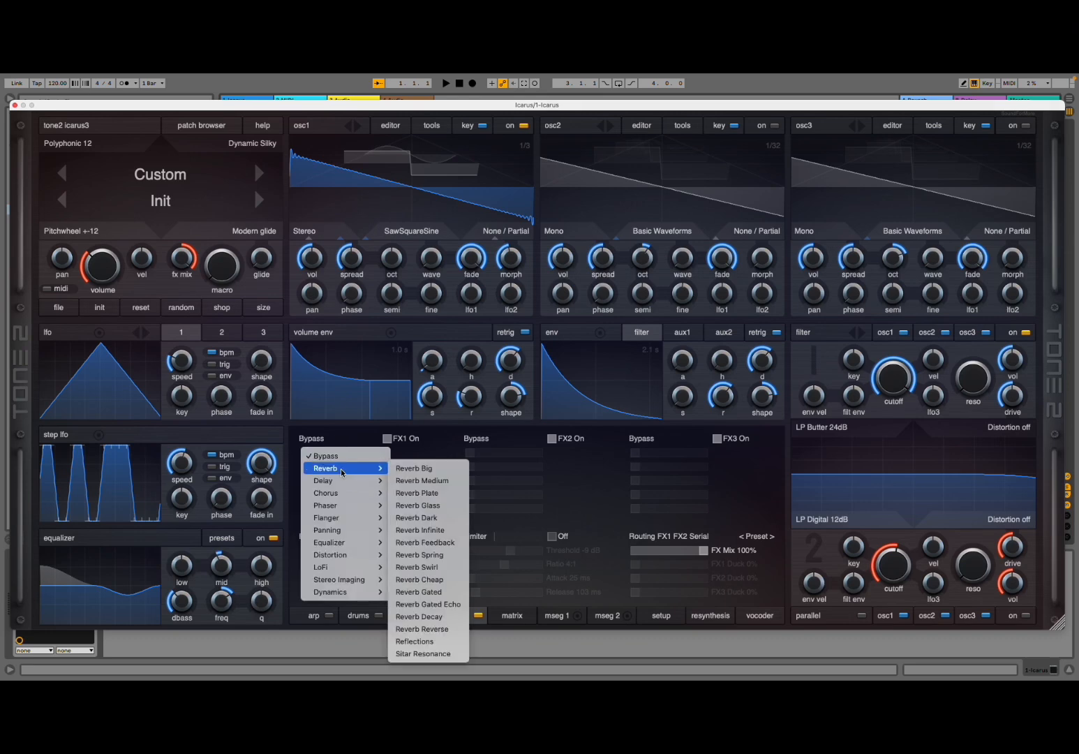
pyautogui.click(417, 469)
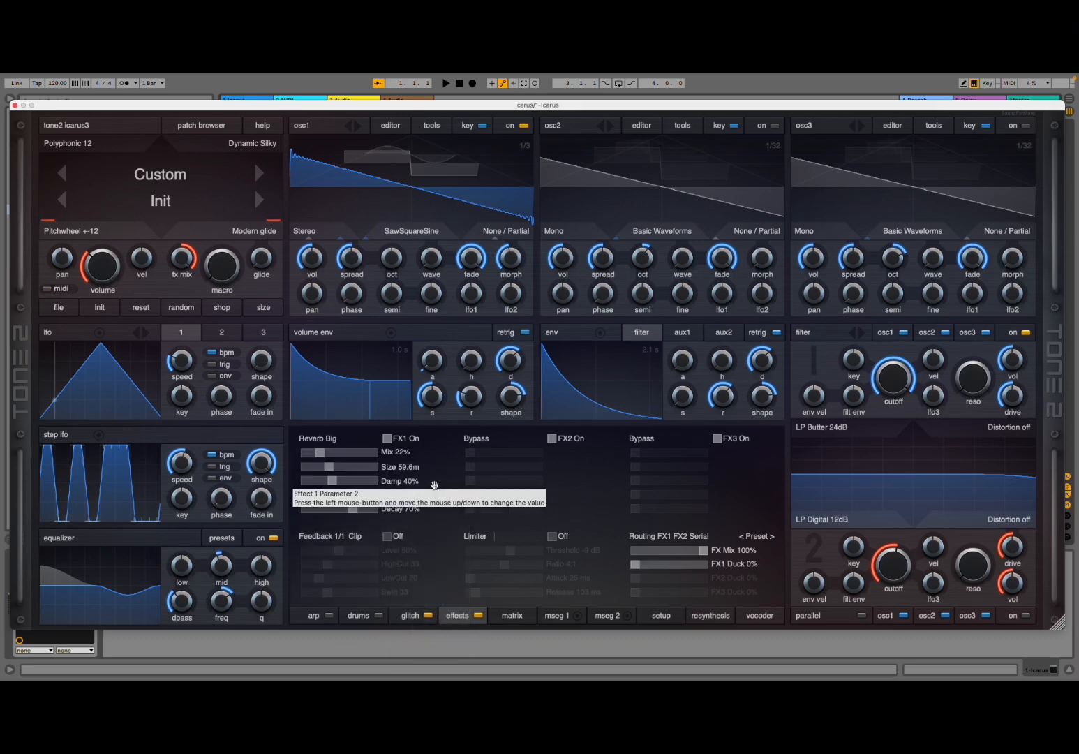
pyautogui.click(409, 618)
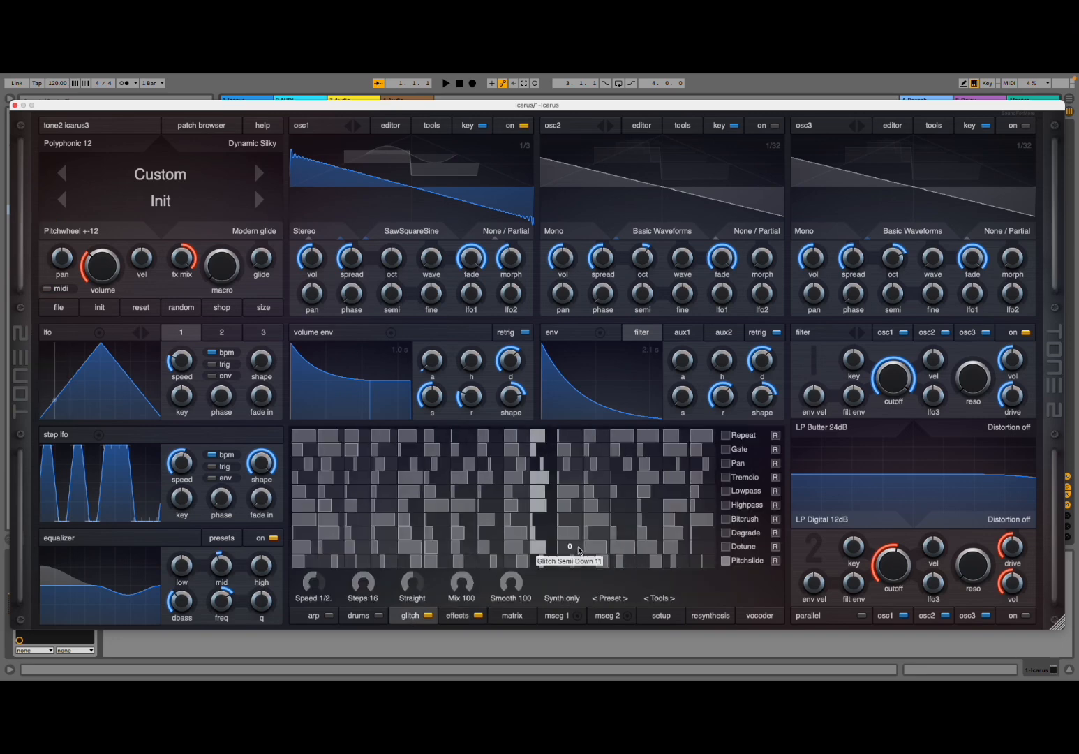
# Try the glitch sequencer's routing as Post FX, and switch it back to Synth only.
pyautogui.click(562, 598)
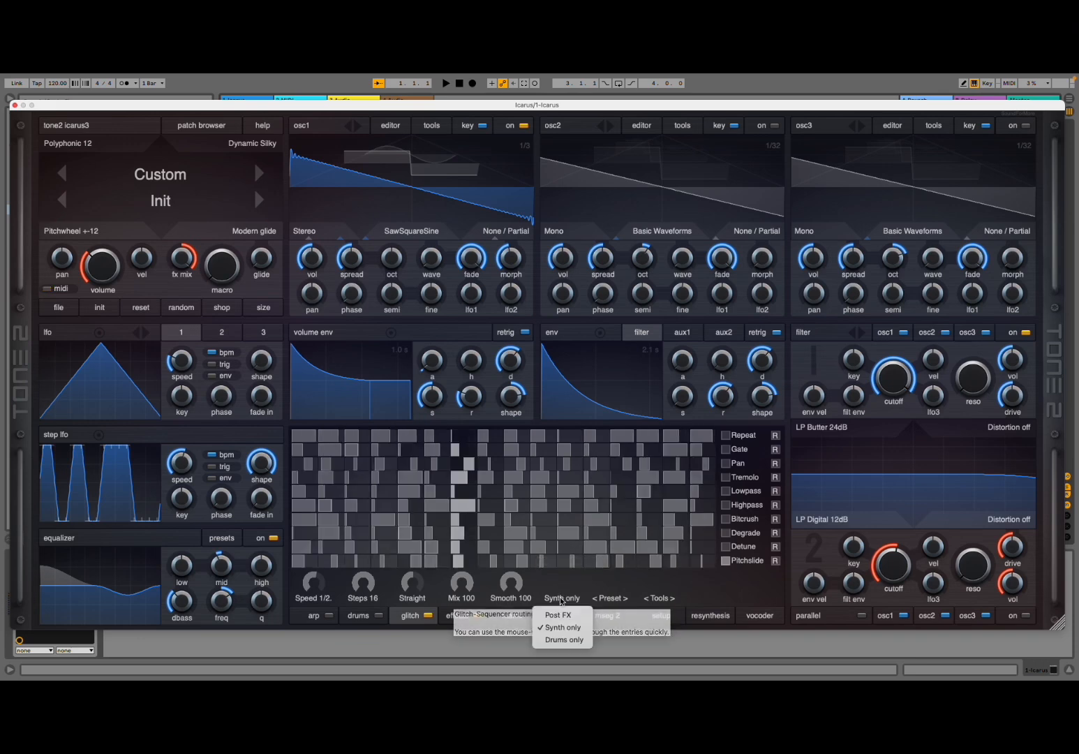
pyautogui.click(561, 615)
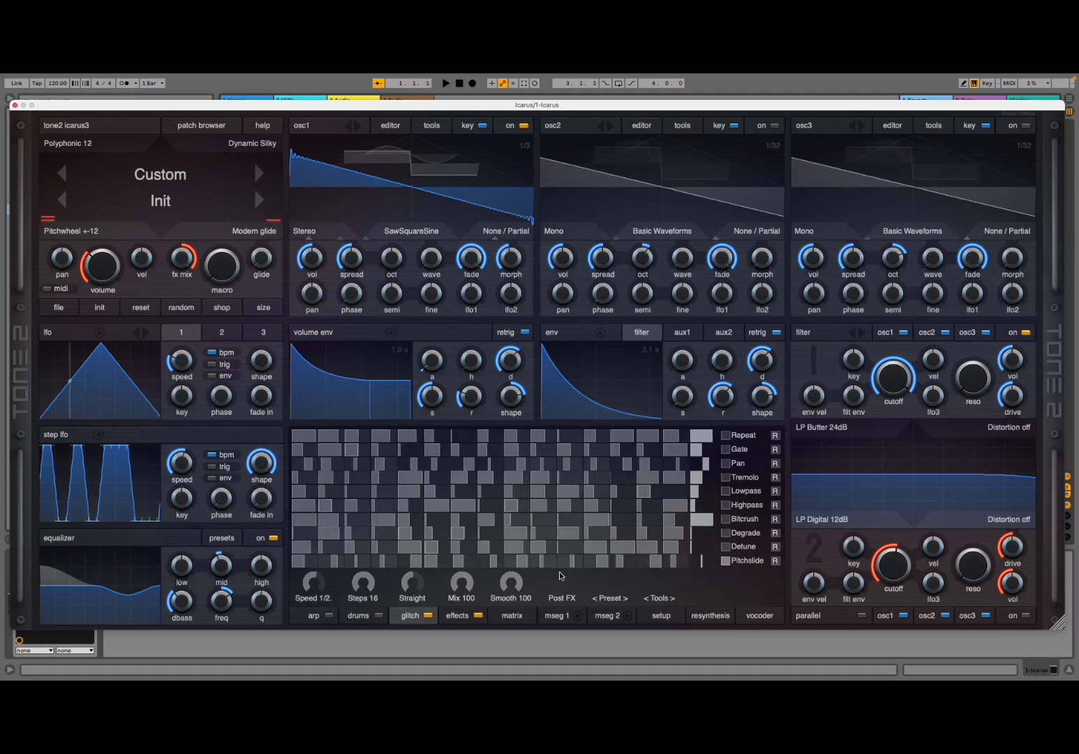
pyautogui.click(562, 597)
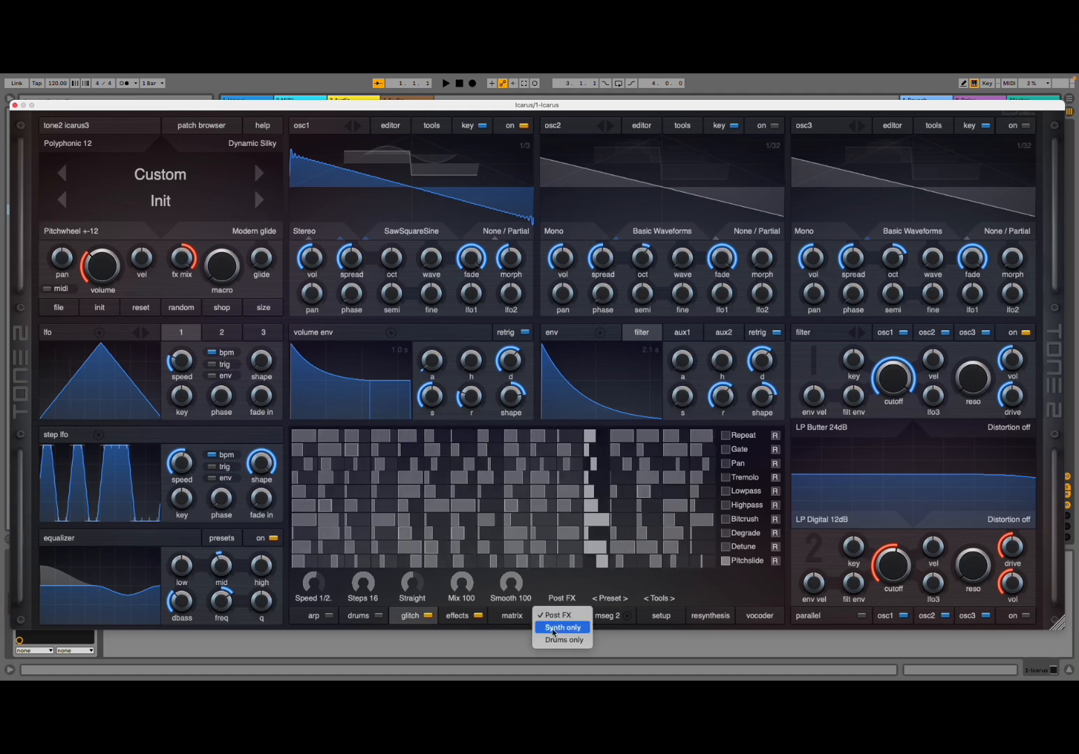
pyautogui.click(555, 627)
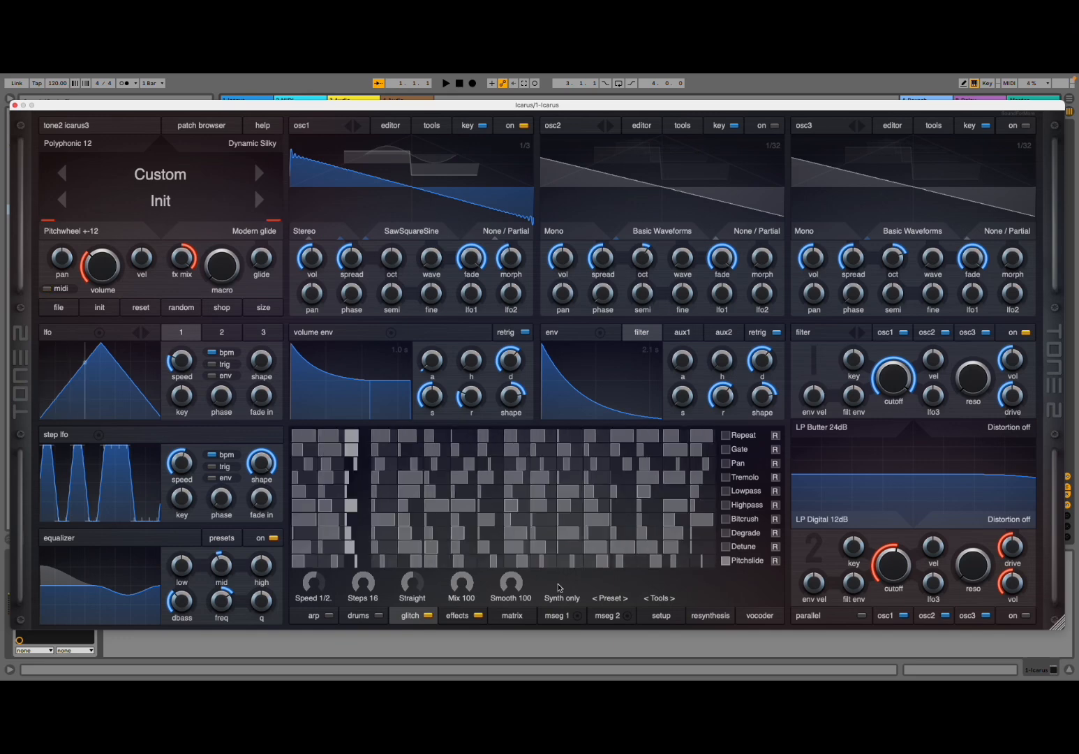
pyautogui.click(615, 598)
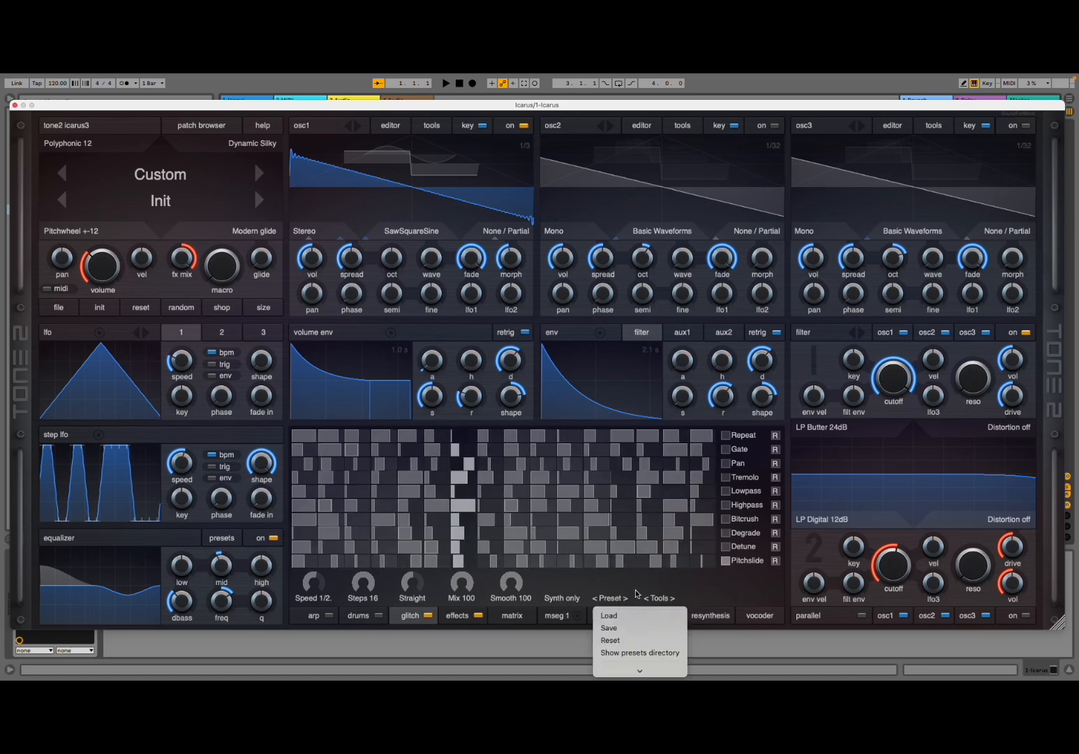
pyautogui.click(636, 591)
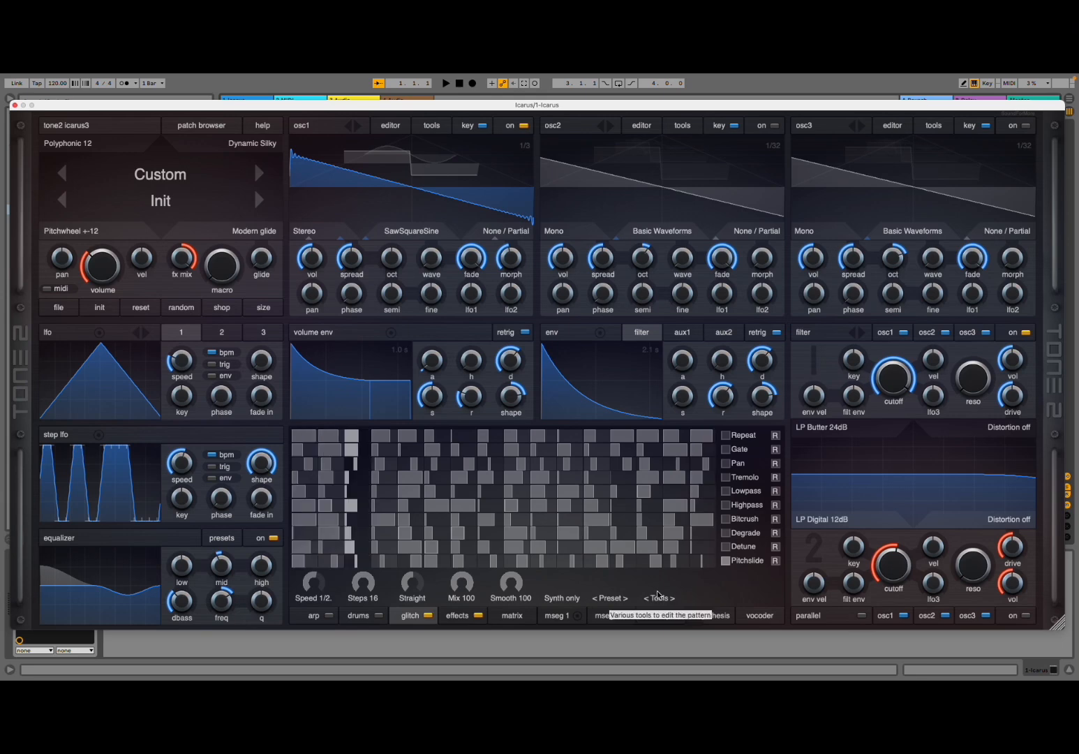
# Rotate the glitch pattern one step left and back right, and clean its unused slots.
pyautogui.click(656, 598)
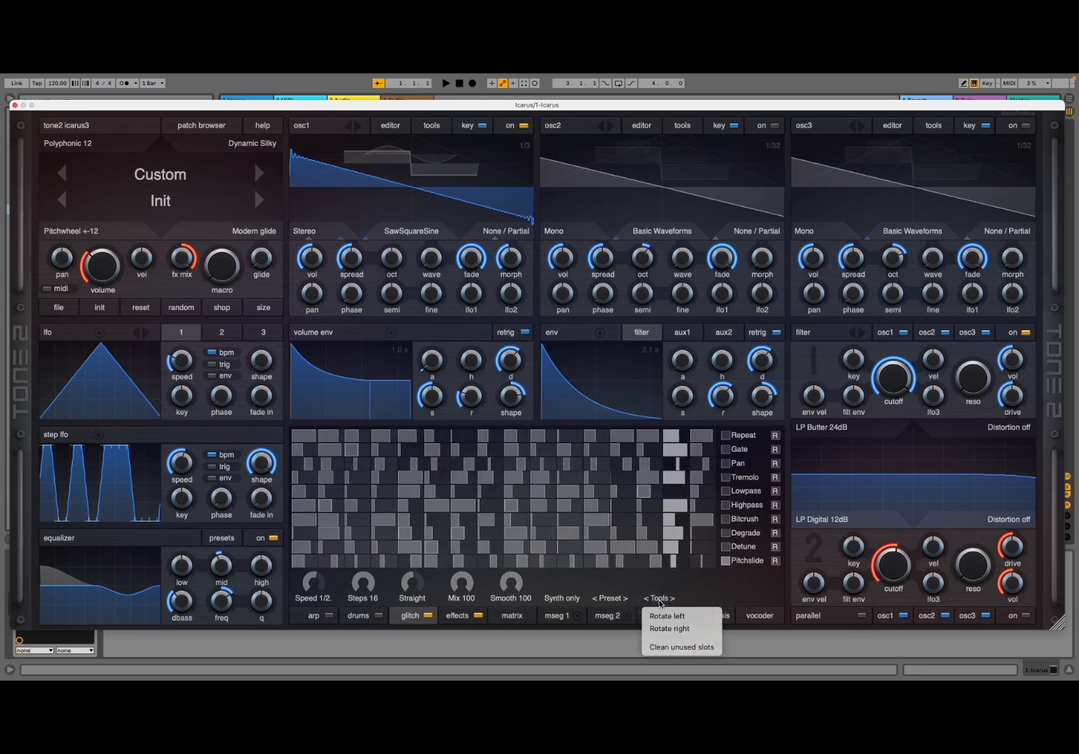
pyautogui.click(667, 616)
pyautogui.click(657, 598)
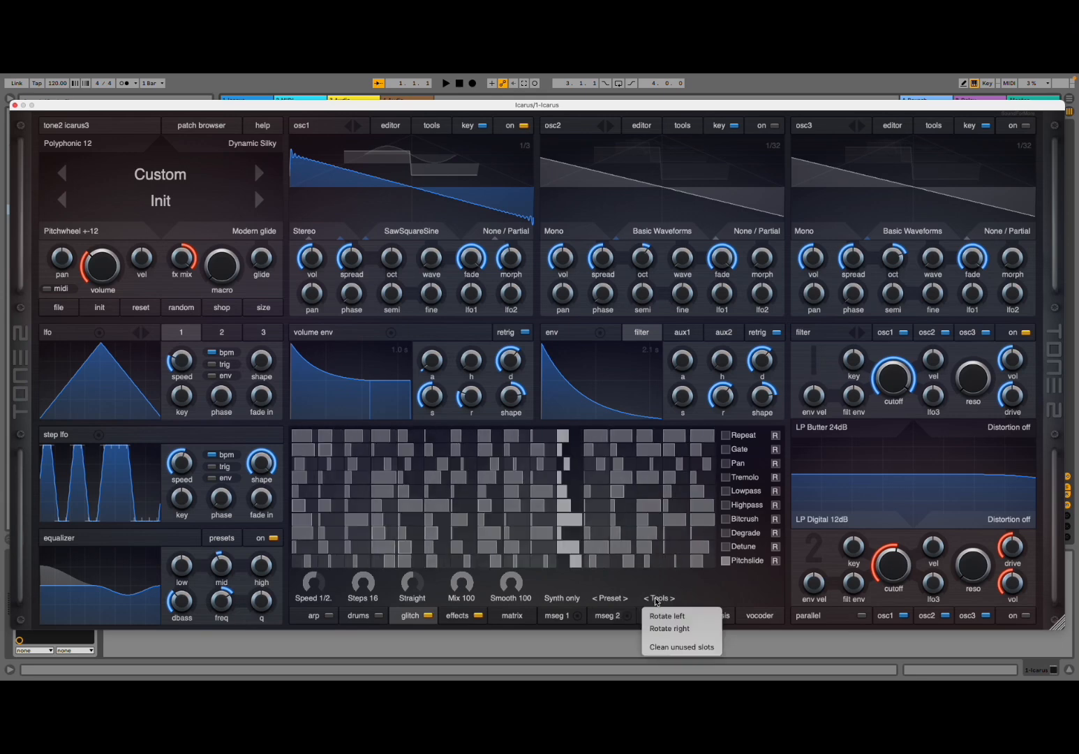
pyautogui.click(681, 627)
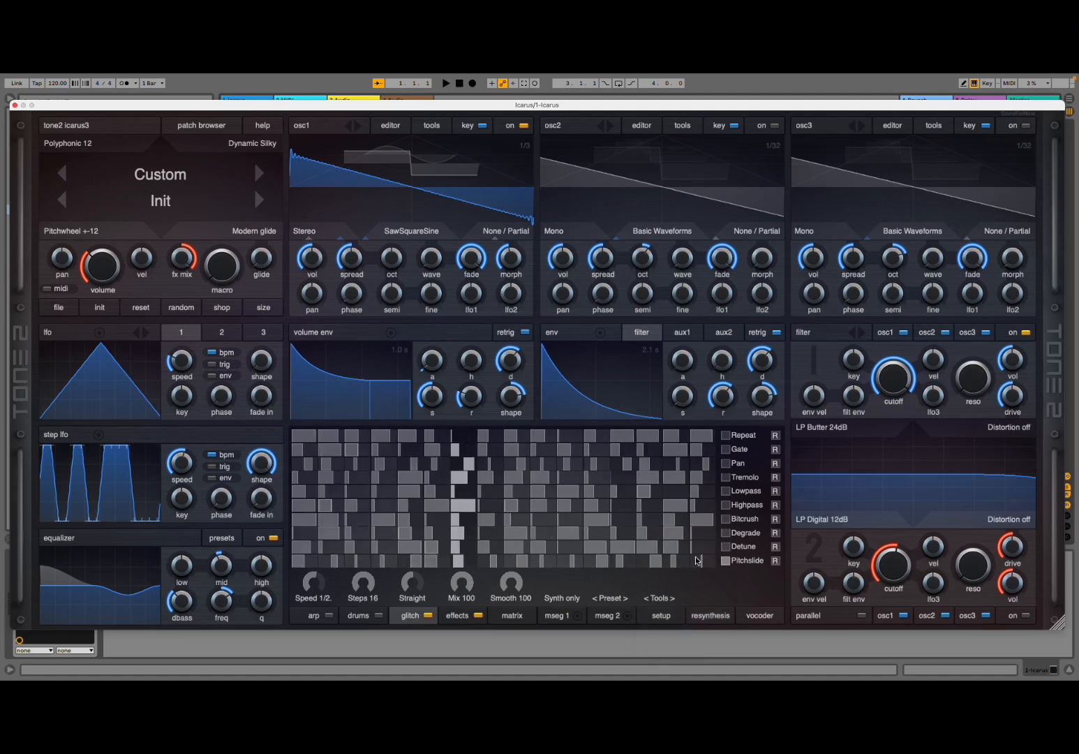
pyautogui.click(665, 599)
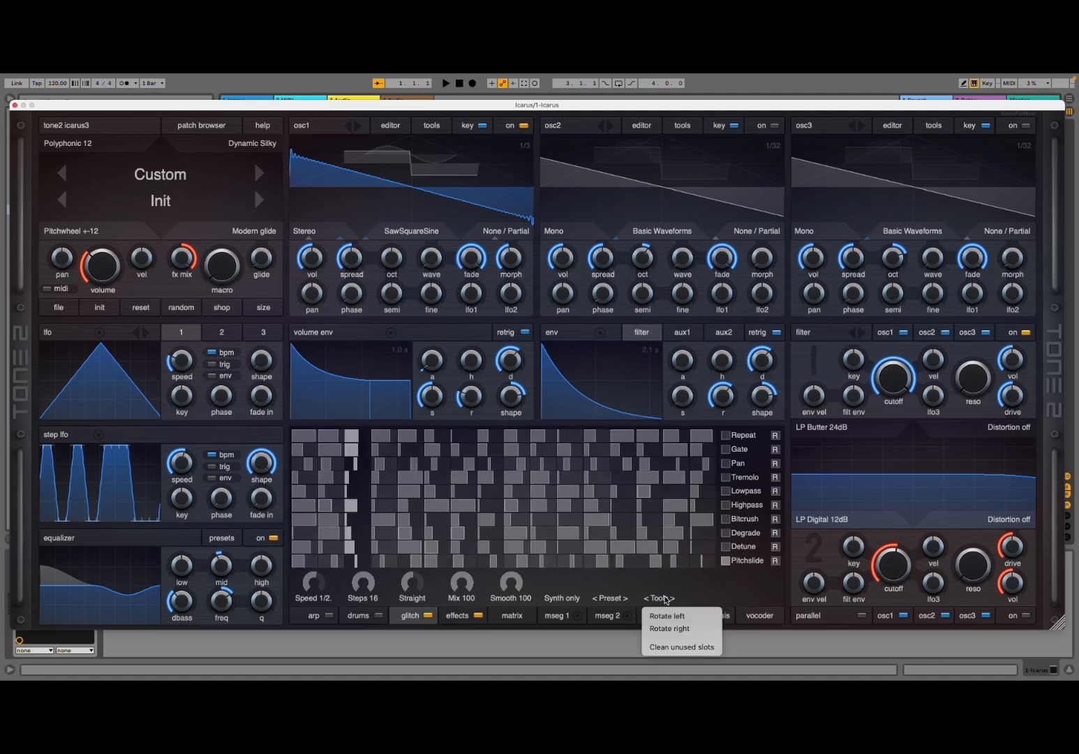
pyautogui.click(664, 648)
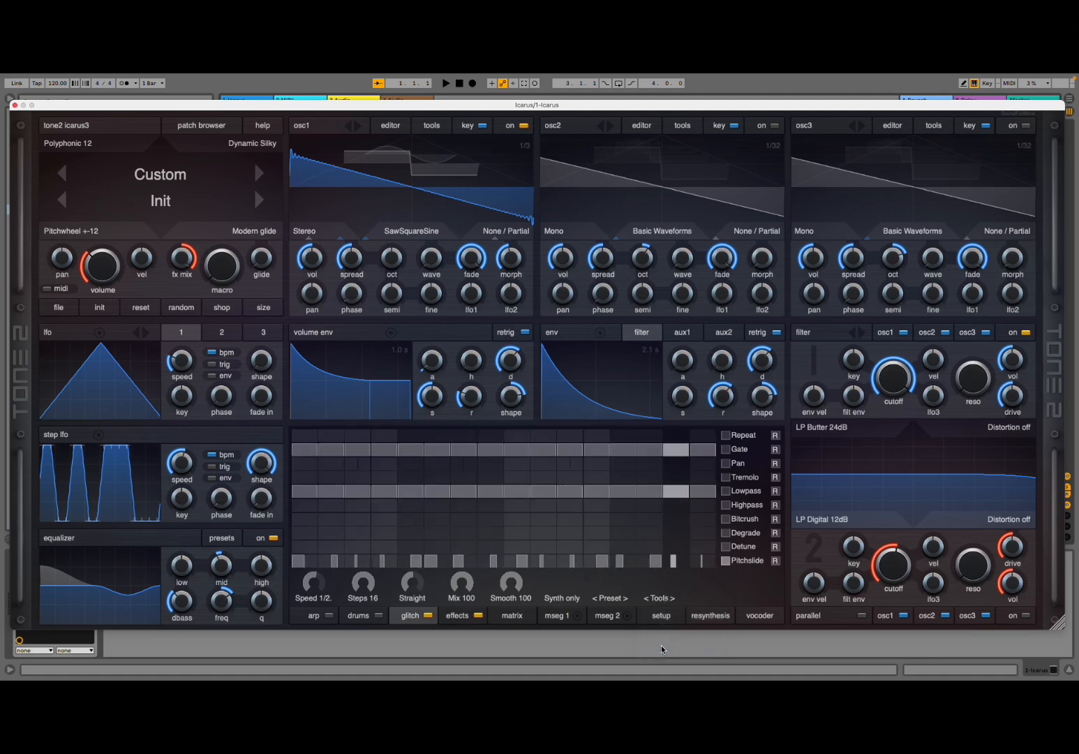